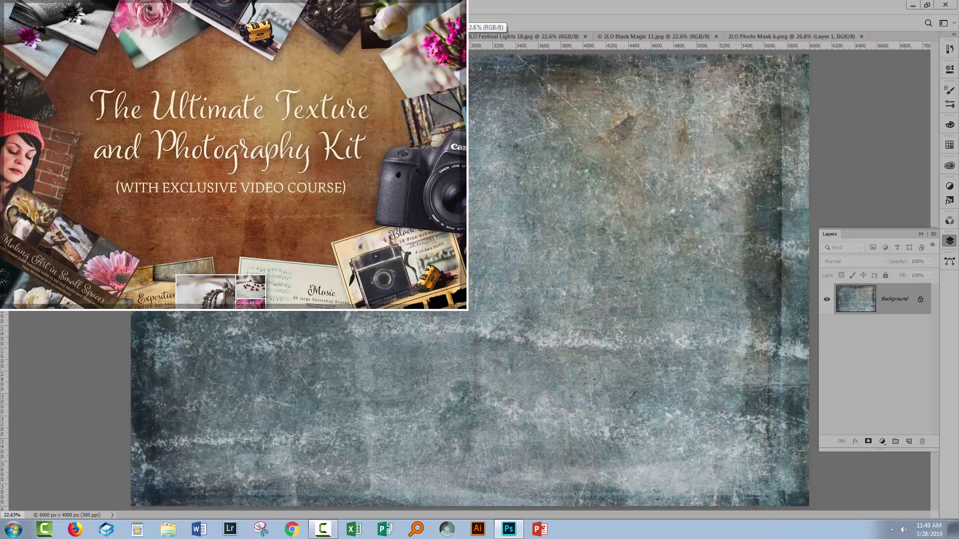
# Preview the Festival Lights 18 and Black Magic 11 textures, then switch to 2LO Photo Mask 6.png
pyautogui.click(487, 34)
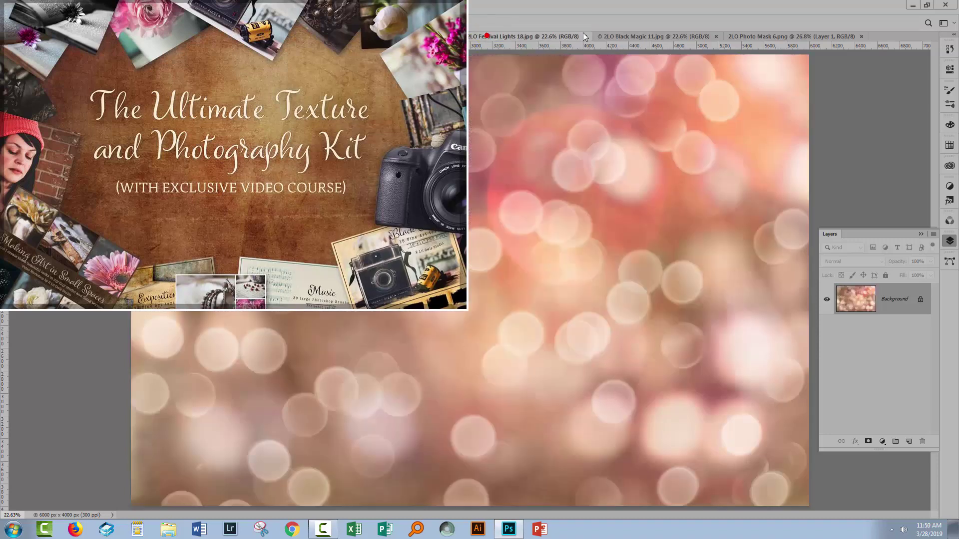
pyautogui.click(634, 36)
pyautogui.click(770, 37)
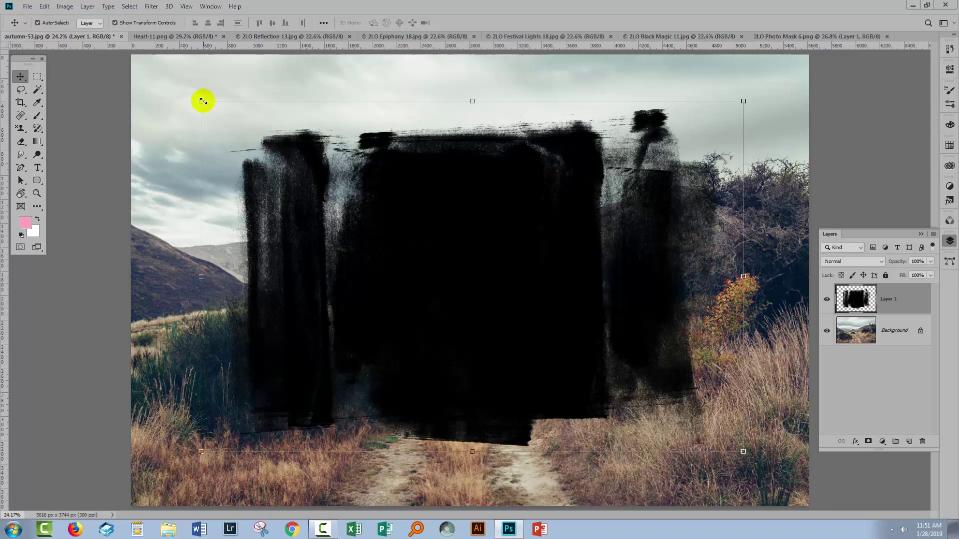
# Scale the brush mask to about 123% over the trail photo and unlock the Background layer
pyautogui.moveTo(203, 101); pyautogui.dragTo(140, 62)
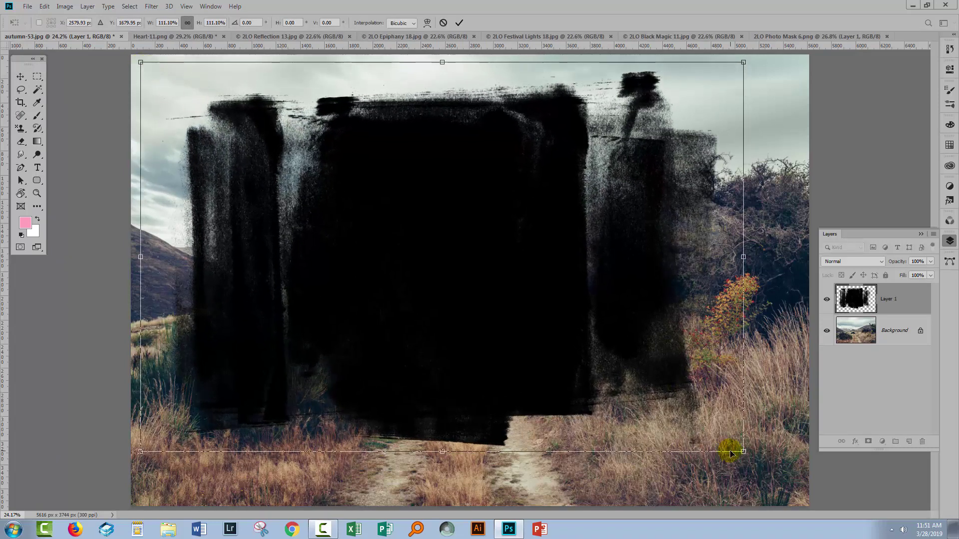
pyautogui.moveTo(742, 449); pyautogui.dragTo(807, 493)
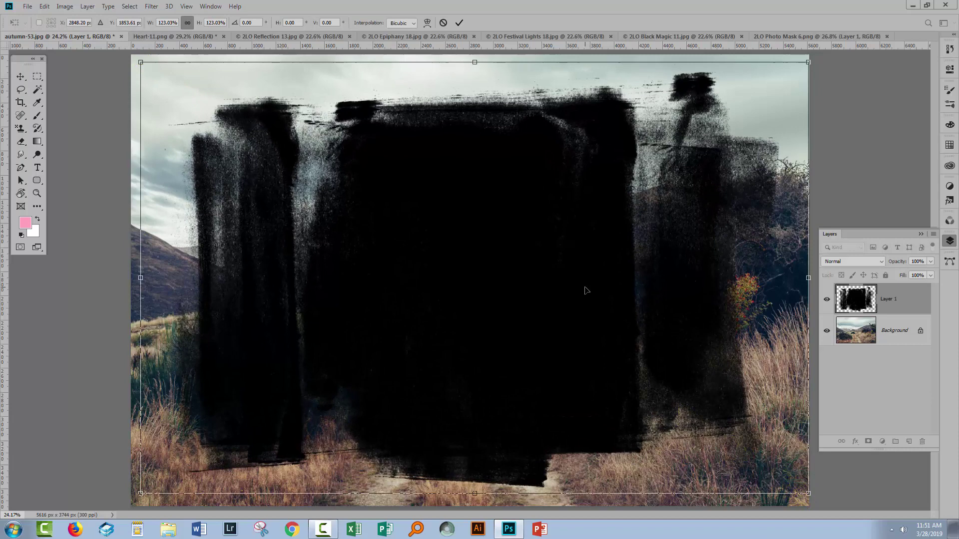
pyautogui.click(458, 22)
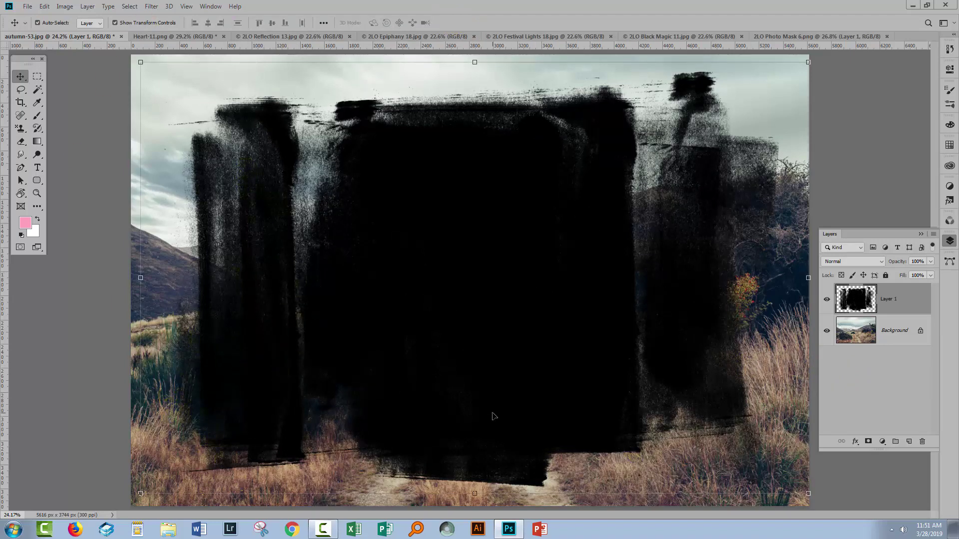
pyautogui.click(920, 332)
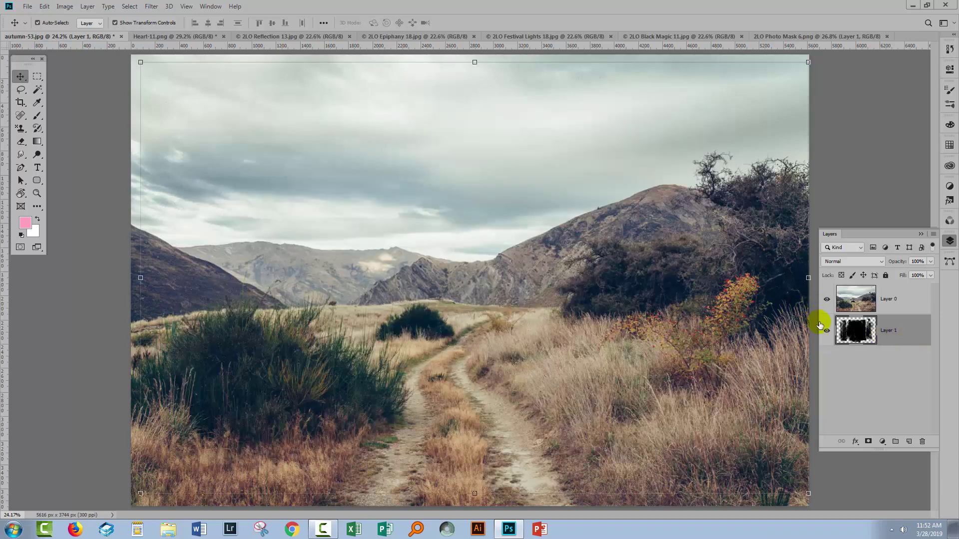
# Clip Layer 0 to the brush-mask Layer 1 with Create Clipping Mask
pyautogui.click(884, 299)
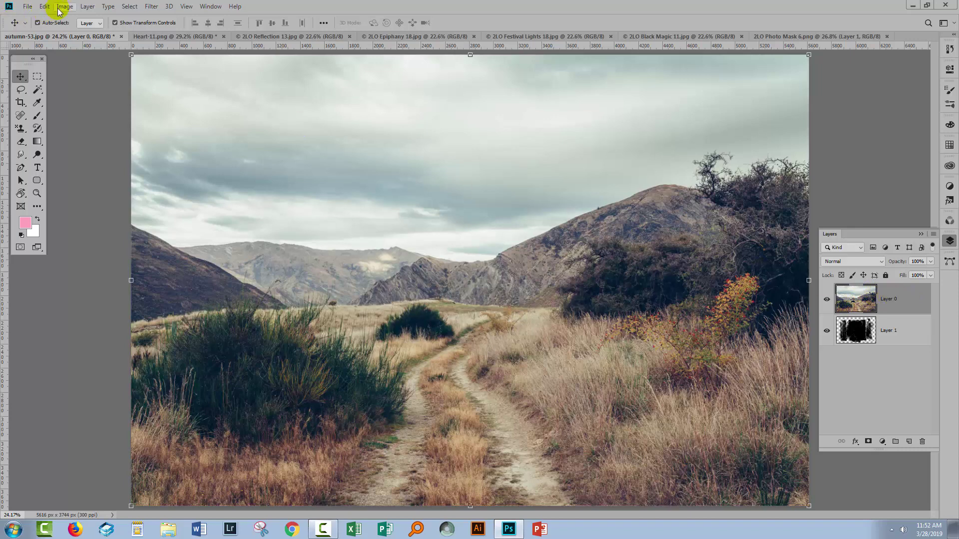
pyautogui.click(86, 6)
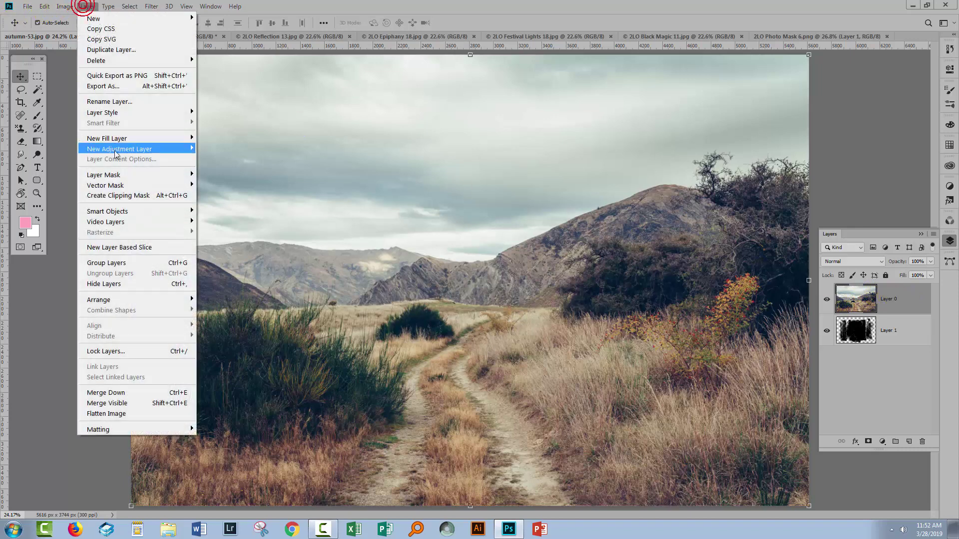
pyautogui.click(119, 196)
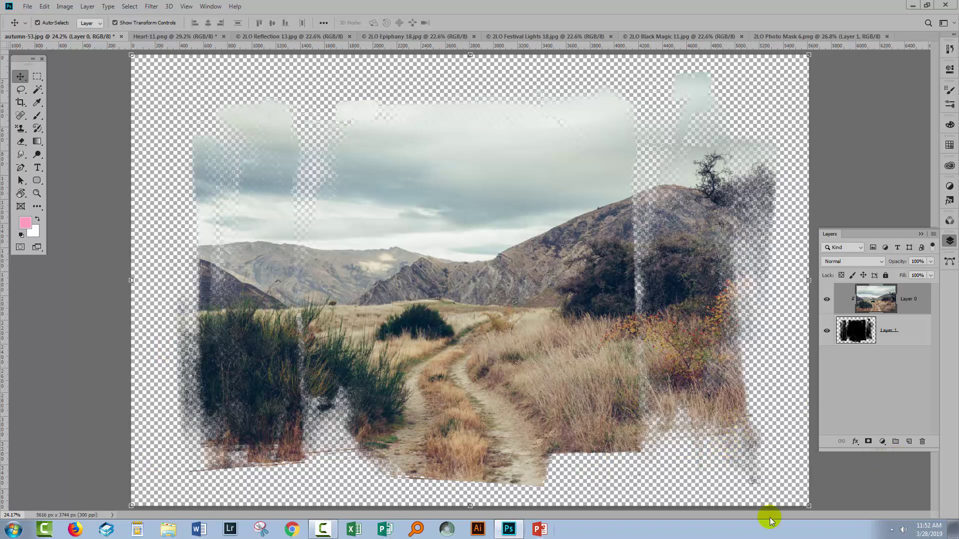
# Add a white-filled layer beneath the masked photo, then delete the white and mask layers
pyautogui.click(908, 443)
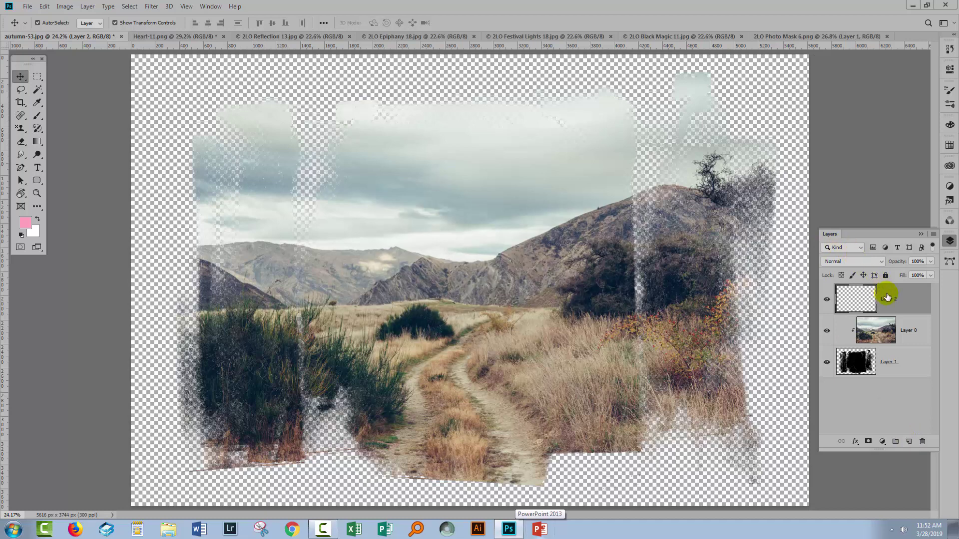
pyautogui.moveTo(887, 298); pyautogui.dragTo(886, 364)
pyautogui.rightClick(885, 371)
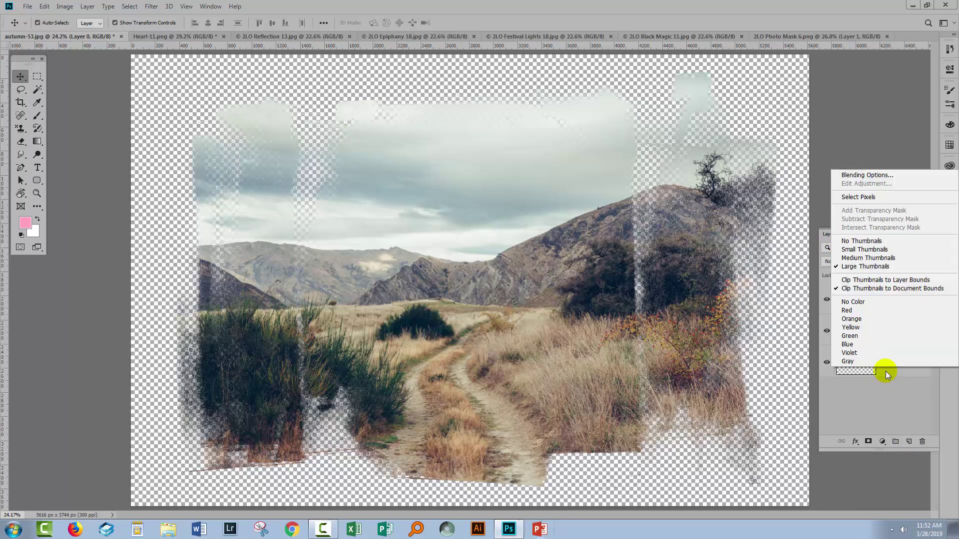
pyautogui.click(866, 381)
pyautogui.click(867, 368)
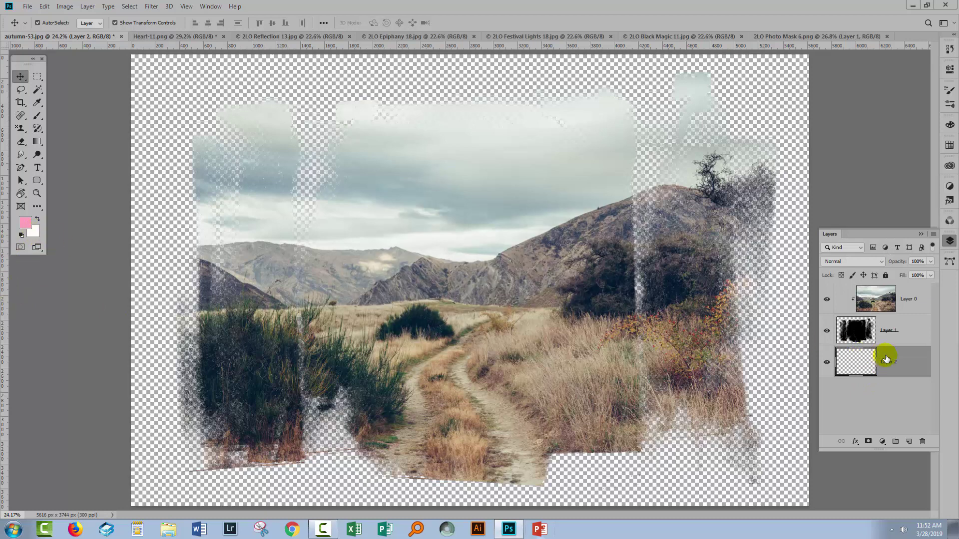
pyautogui.hotkey('ctrl', 'BackSpace')
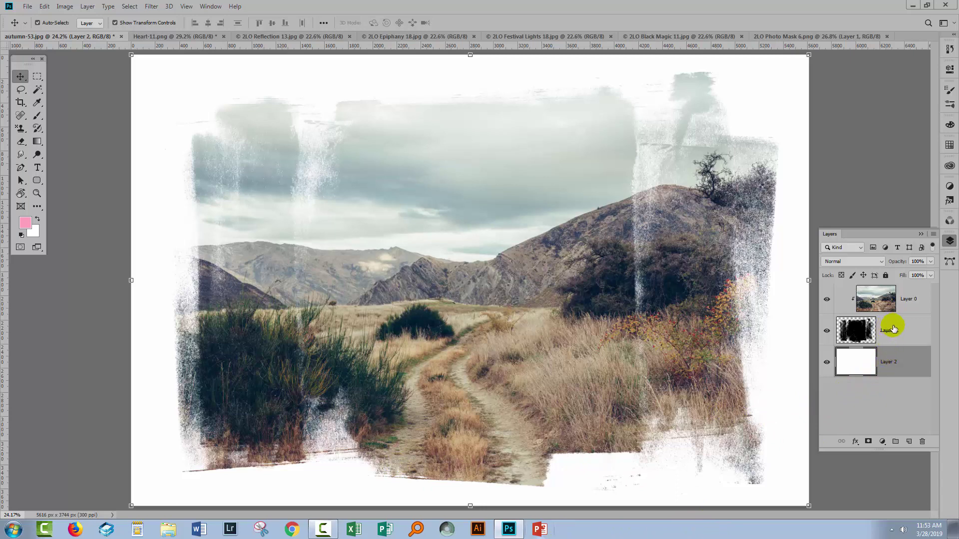
pyautogui.keyDown('shift'); pyautogui.click(893, 329); pyautogui.keyUp('shift')
pyautogui.moveTo(891, 356); pyautogui.dragTo(922, 441)
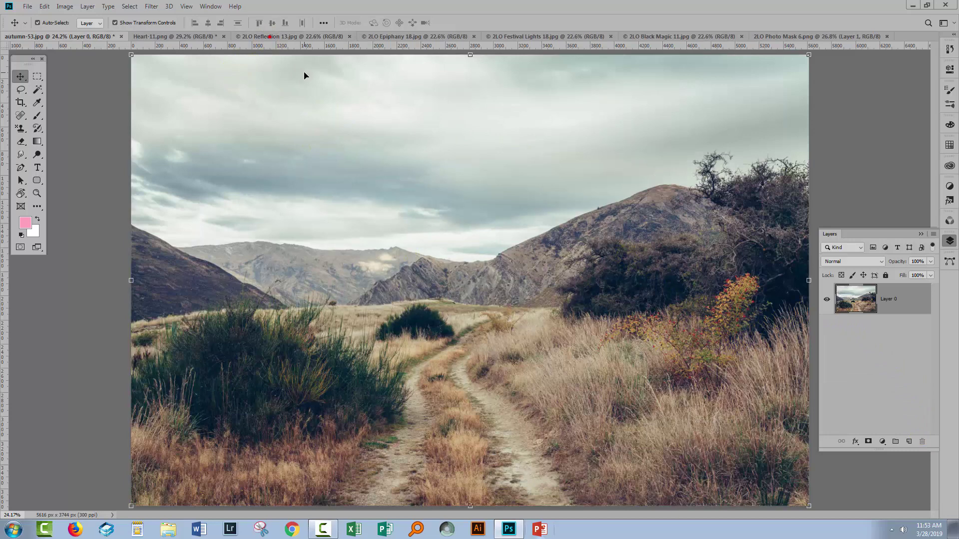
# Rotate the 2LO Reflection 13 texture 180° with Image Rotation
pyautogui.click(297, 36)
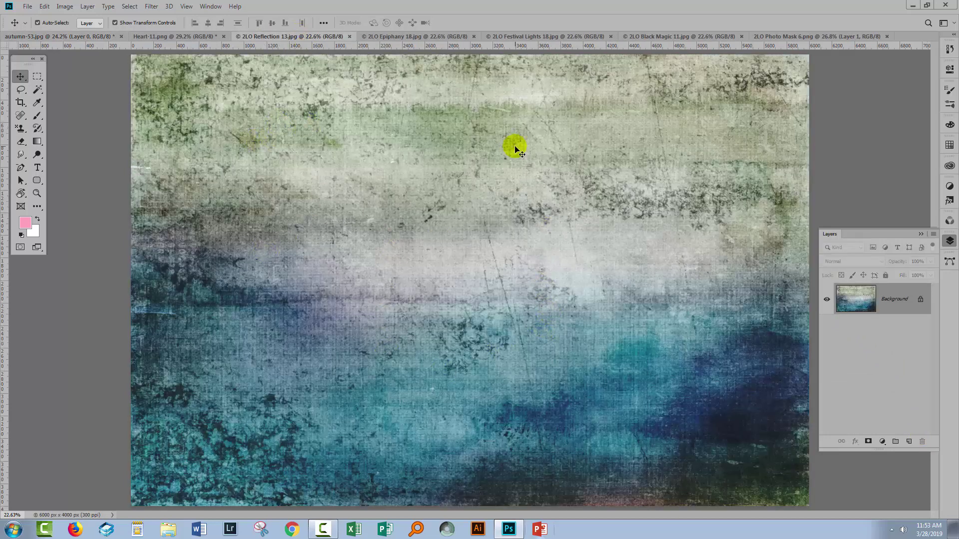
pyautogui.click(38, 36)
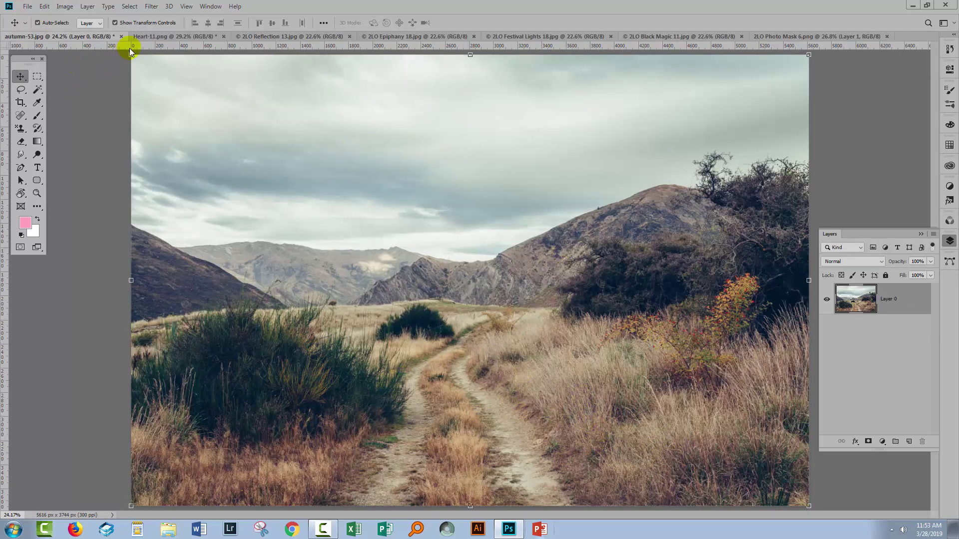
pyautogui.click(271, 35)
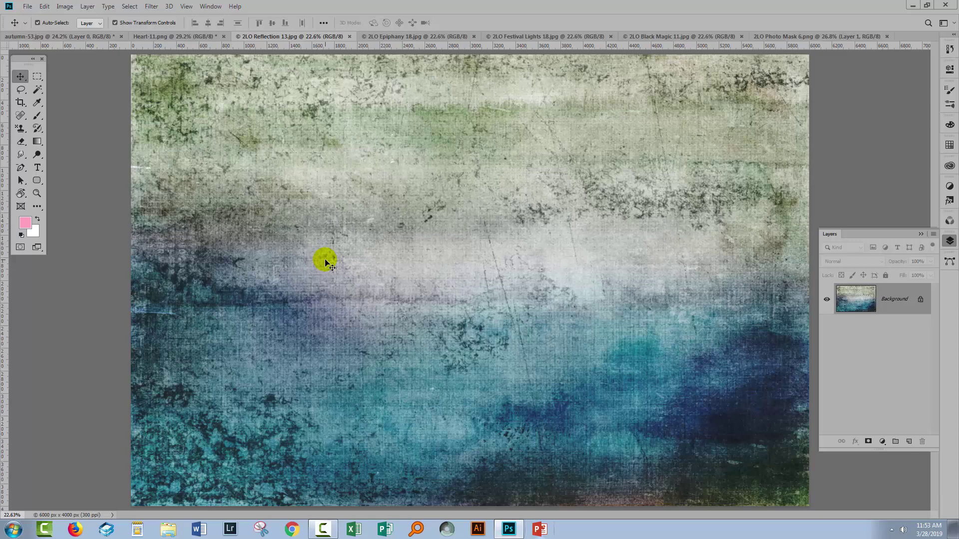
pyautogui.click(65, 6)
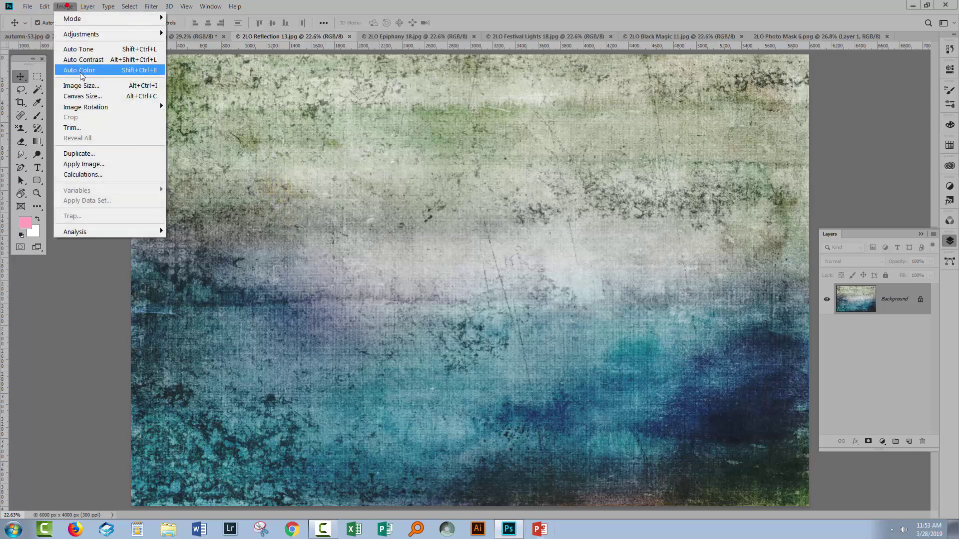
pyautogui.moveTo(86, 111)
pyautogui.click(186, 106)
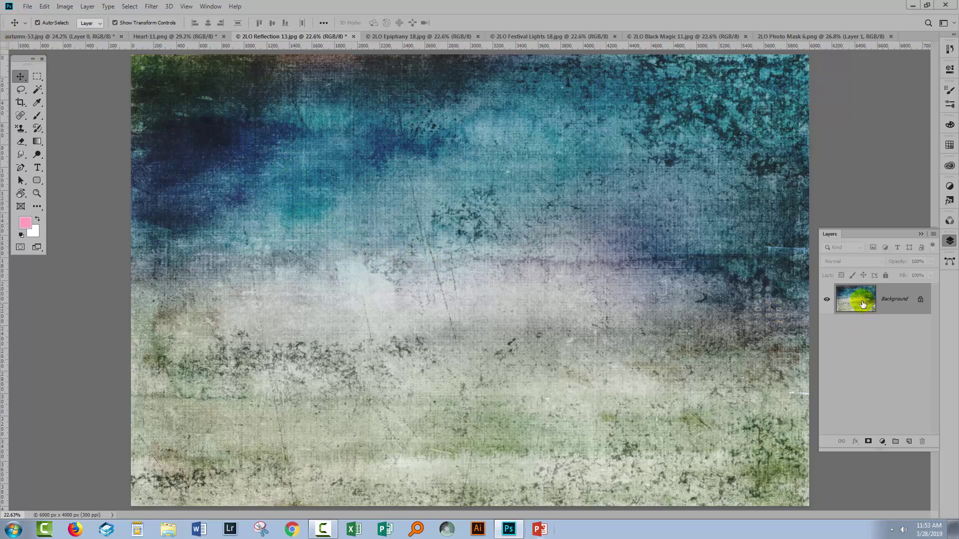
# Bring the rotated Reflection 13 texture into the autumn-53 photo as Layer 1
pyautogui.moveTo(862, 304); pyautogui.dragTo(461, 306)
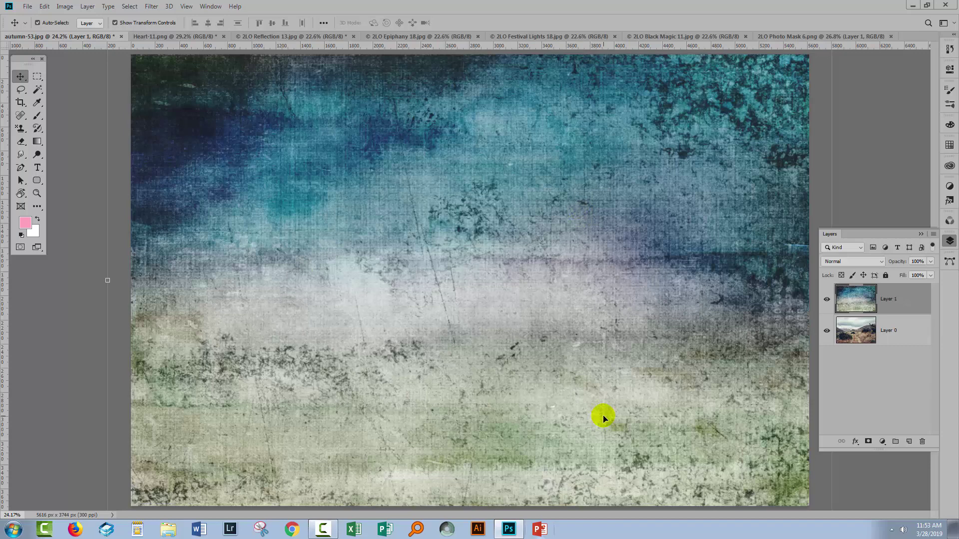
pyautogui.click(72, 375)
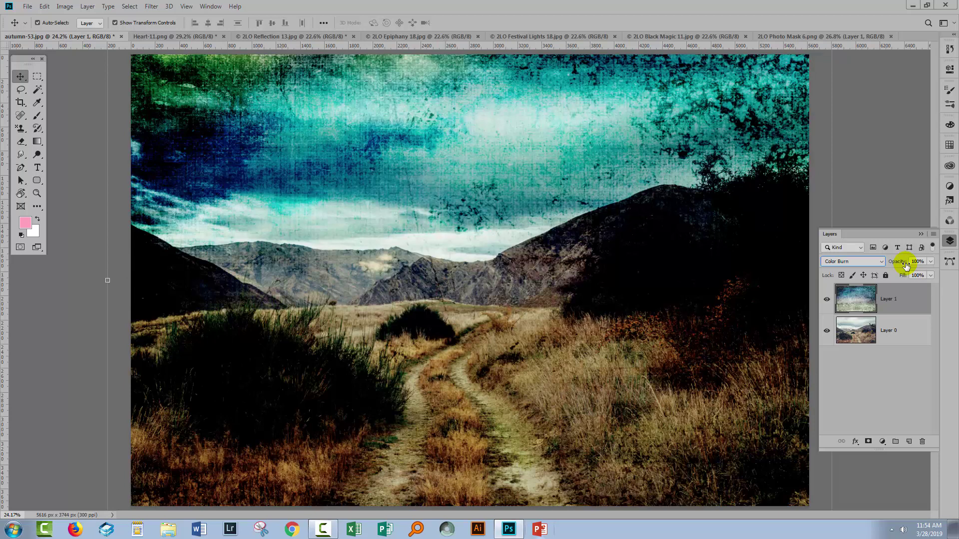
# Preview Linear Burn, Linear Dodge, Overlay, Hard Light and Vivid Light blends on the texture layer
pyautogui.press('Down')
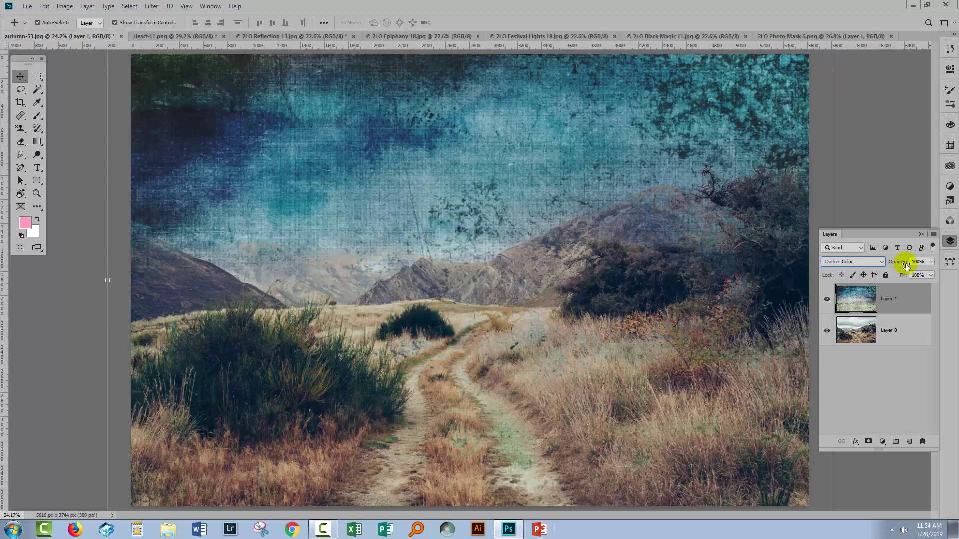
pyautogui.press('Down')
pyautogui.press('Down')
pyautogui.press('Down')
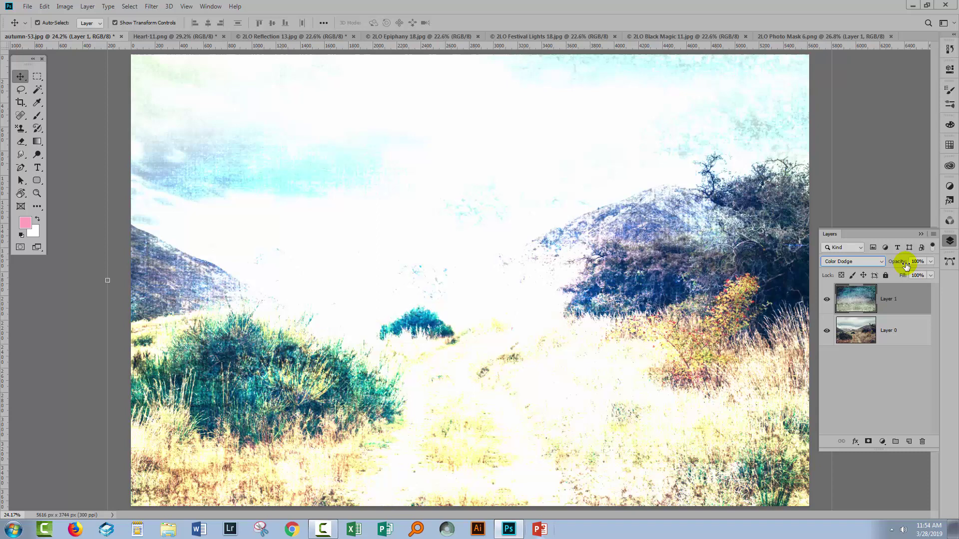
pyautogui.press('Down')
pyautogui.press('Down')
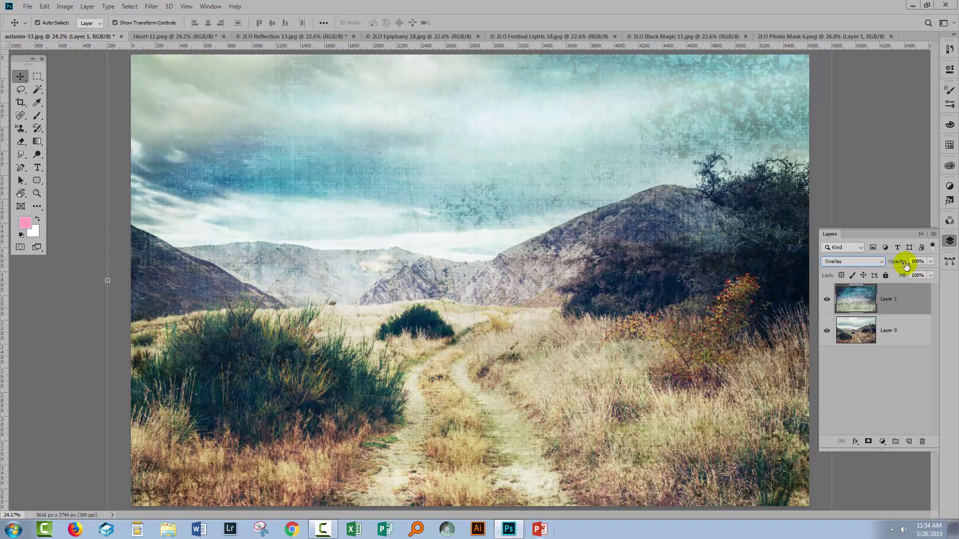
pyautogui.press('Down')
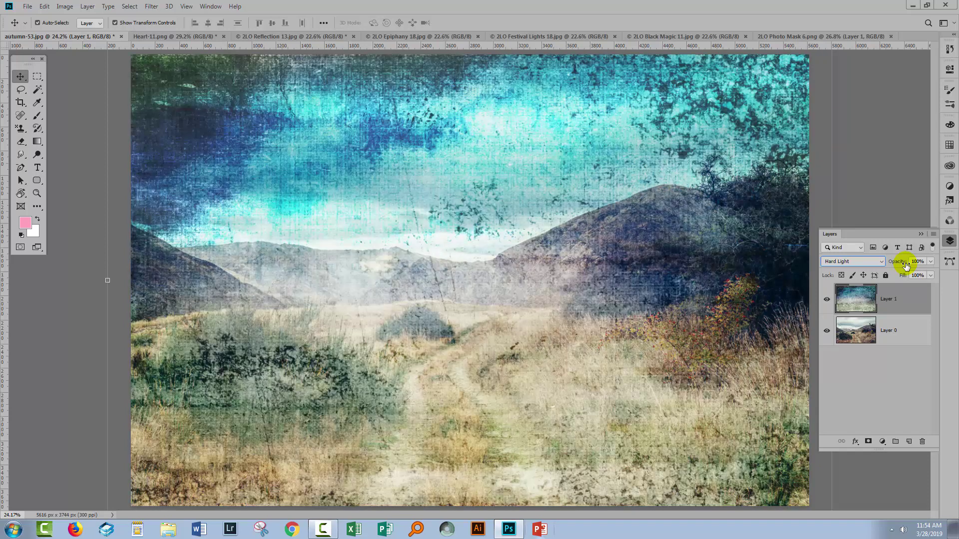
pyautogui.press('Down')
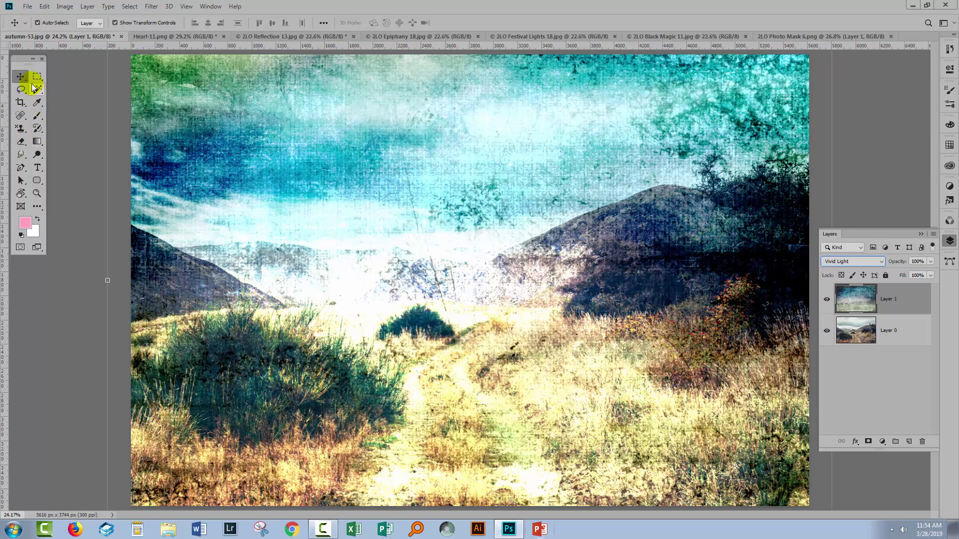
pyautogui.click(36, 77)
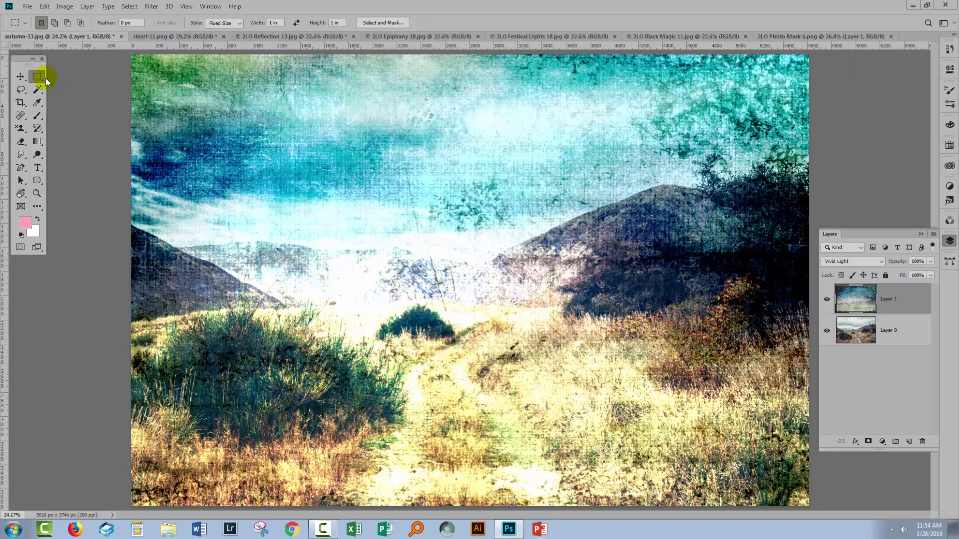
# Try Dissolve on the texture, then step through Darken, Linear Burn, Screen and Lighter Color
pyautogui.click(856, 260)
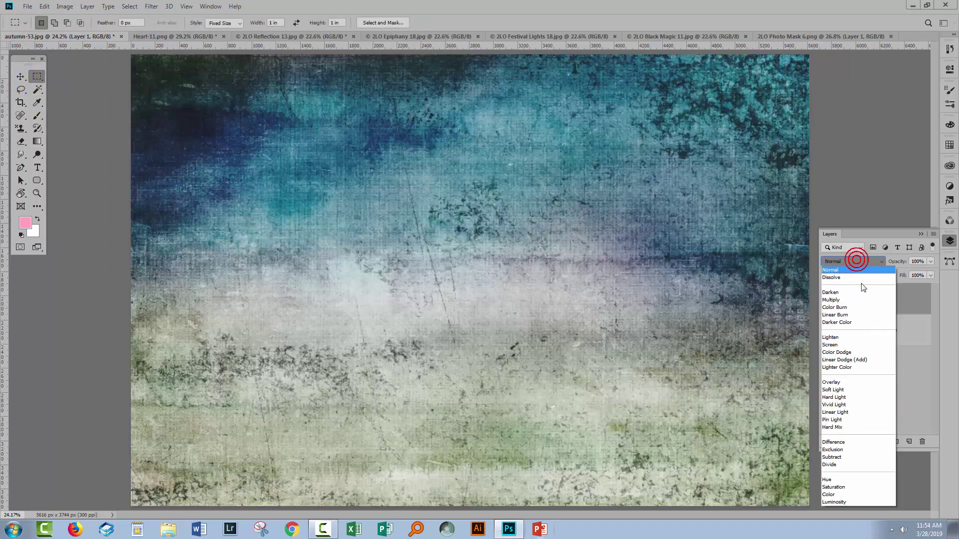
pyautogui.click(860, 279)
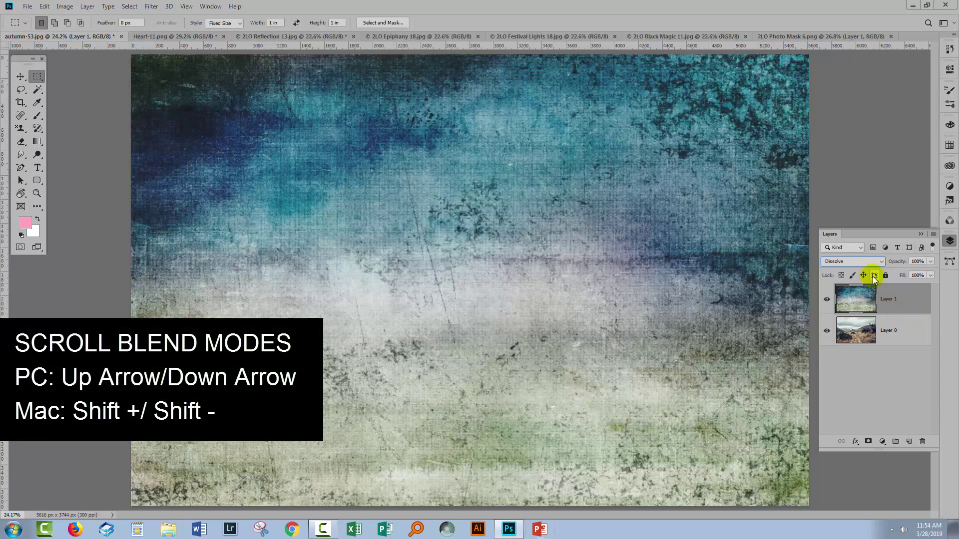
pyautogui.click(853, 261)
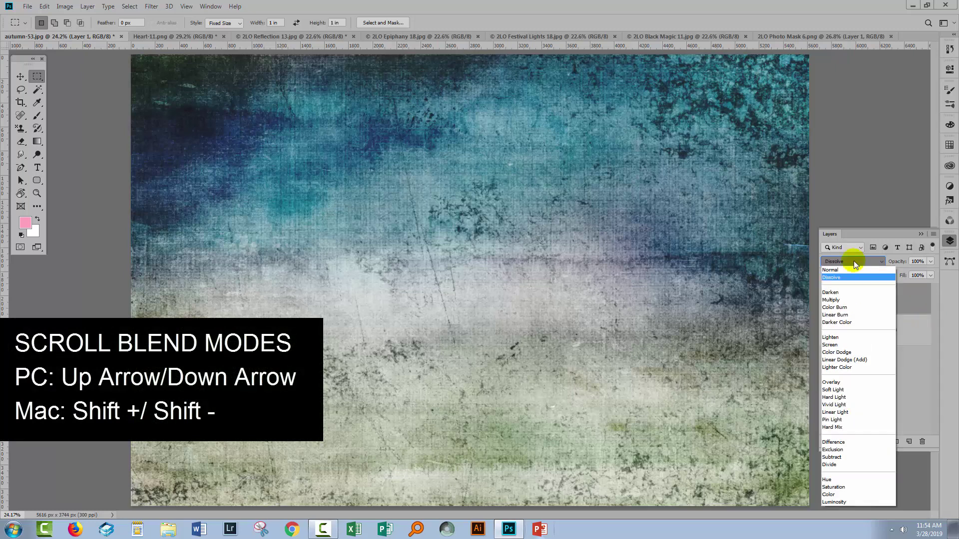
pyautogui.click(841, 277)
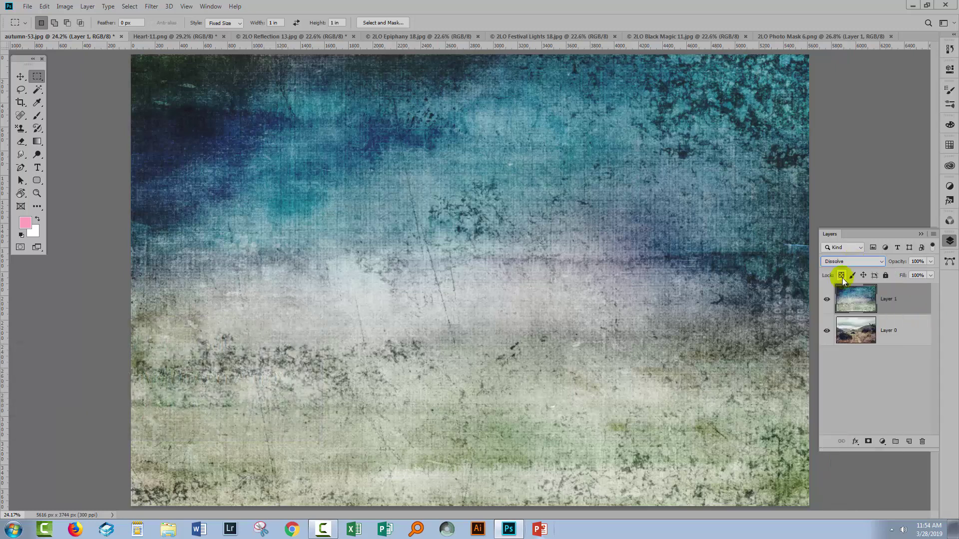
pyautogui.press('Down')
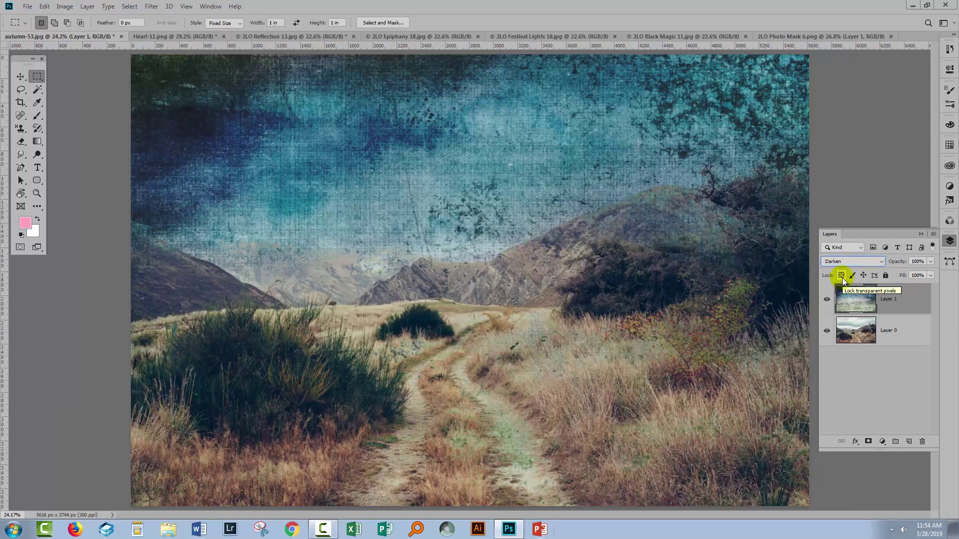
pyautogui.press('Down')
pyautogui.press('Down')
pyautogui.press('Down')
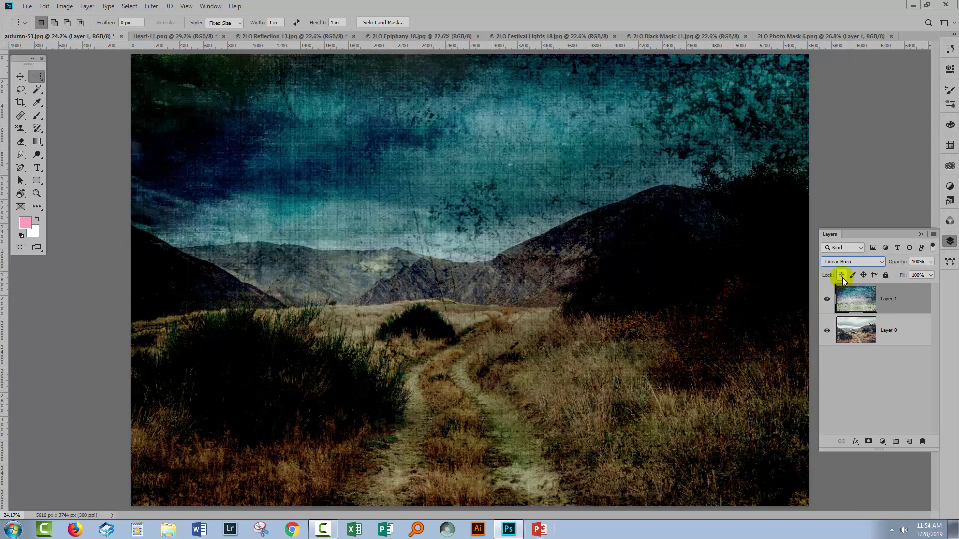
pyautogui.press('Down')
pyautogui.press('Down')
pyautogui.press('Down')
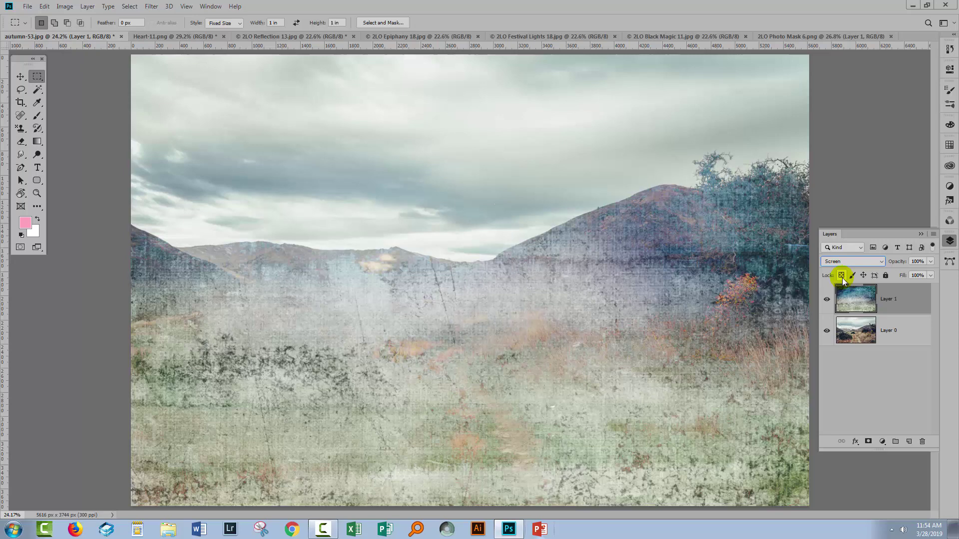
pyautogui.press('Down')
pyautogui.press('Down')
pyautogui.press('Down')
pyautogui.press('Down')
pyautogui.press('Down')
pyautogui.press('Down')
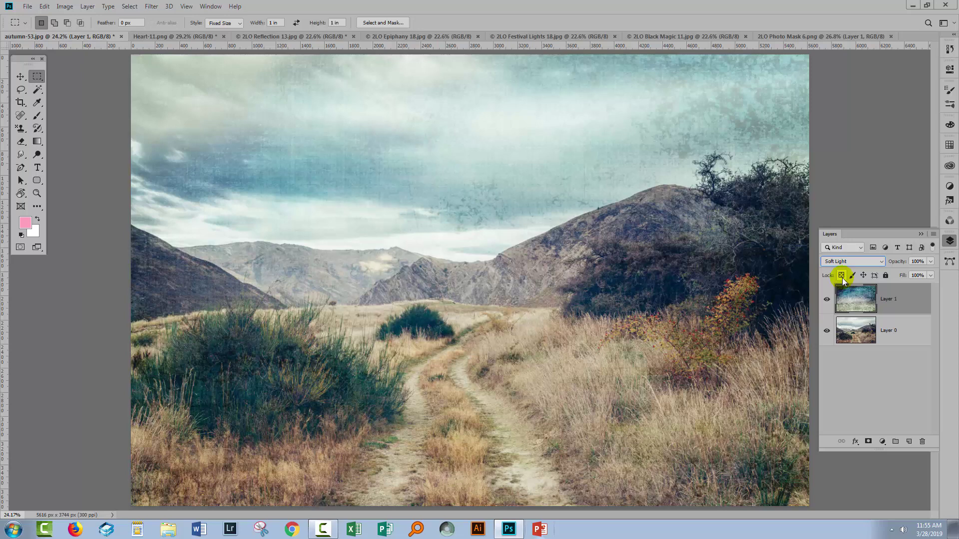
# Apply Soft Light to the texture layer and toggle its visibility to compare
pyautogui.click(879, 262)
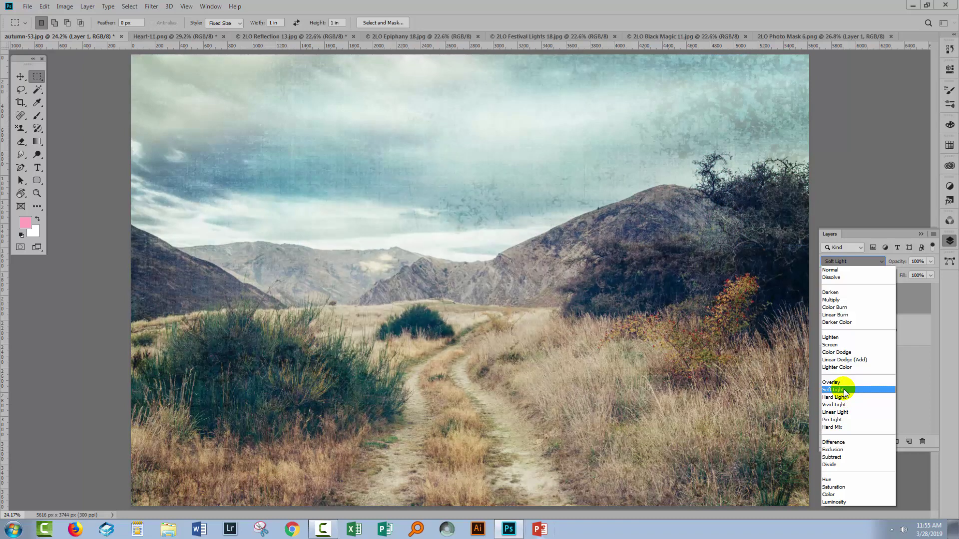
pyautogui.click(843, 388)
pyautogui.click(843, 388)
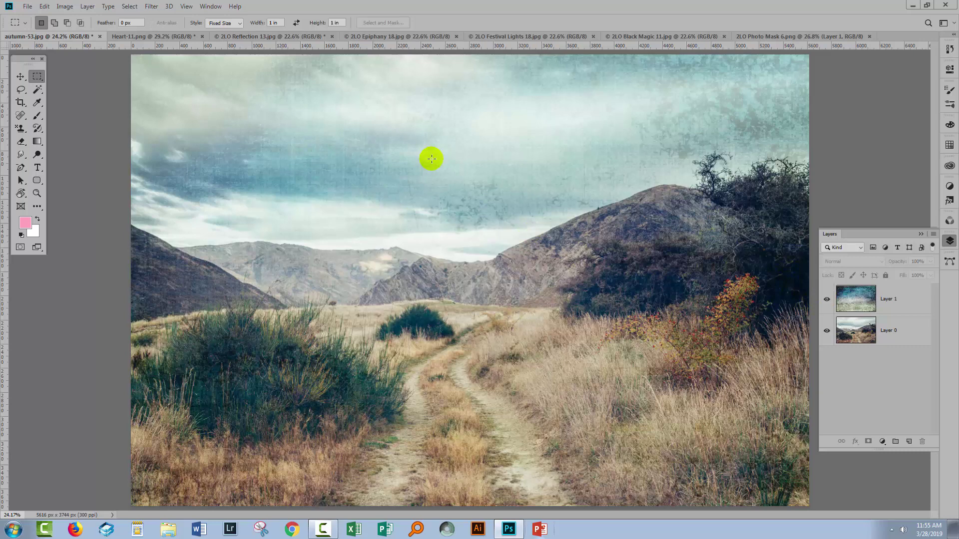
pyautogui.click(826, 299)
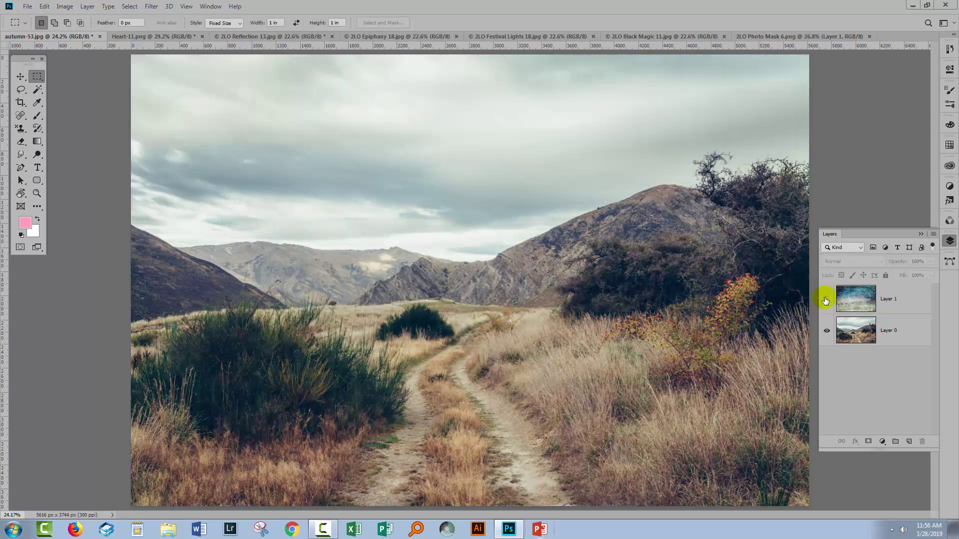
pyautogui.click(826, 301)
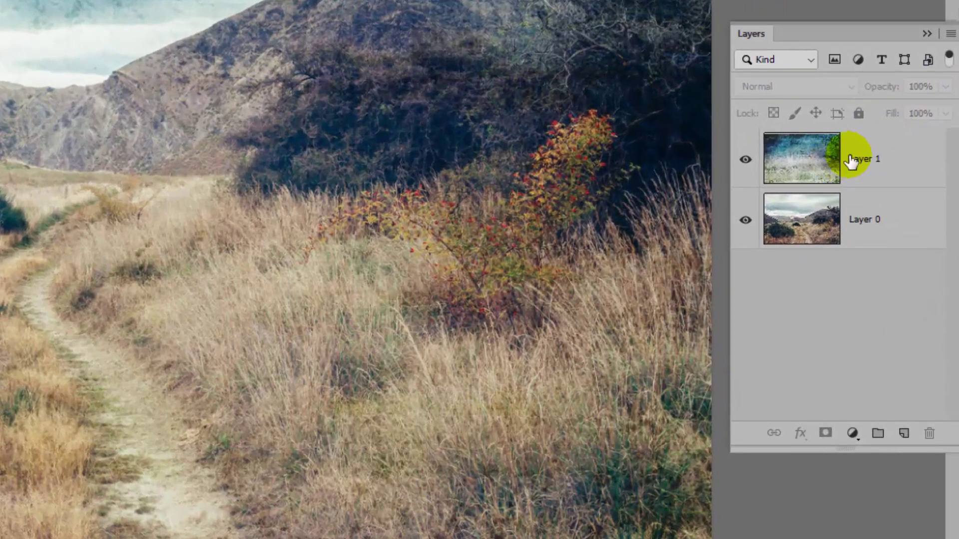
pyautogui.click(852, 161)
pyautogui.moveTo(888, 85)
pyautogui.mouseDown()
pyautogui.moveTo(843, 82)
pyautogui.moveTo(905, 85)
pyautogui.mouseUp()
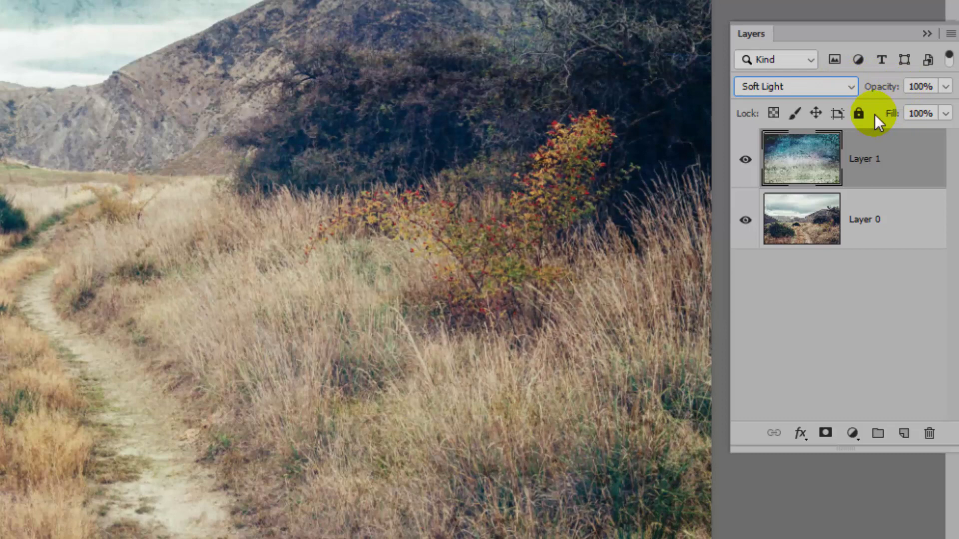
pyautogui.moveTo(890, 113); pyautogui.dragTo(805, 120)
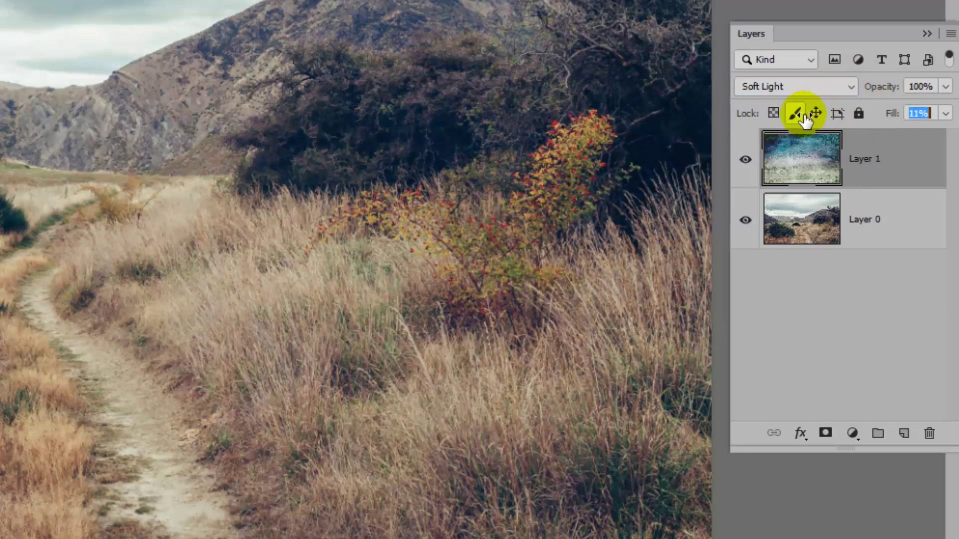
pyautogui.moveTo(888, 110); pyautogui.dragTo(942, 107)
pyautogui.press('Tab')
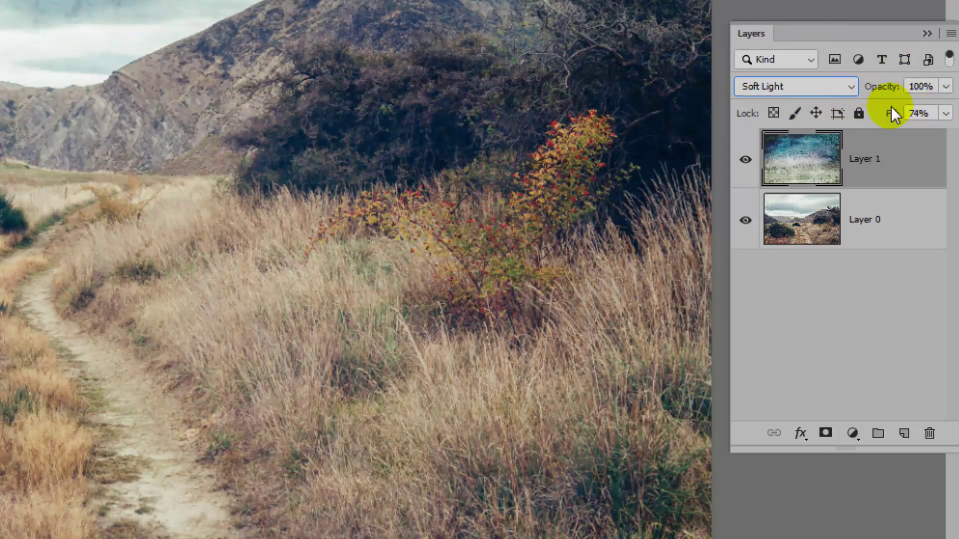
pyautogui.moveTo(891, 113); pyautogui.dragTo(932, 107)
pyautogui.press('Tab')
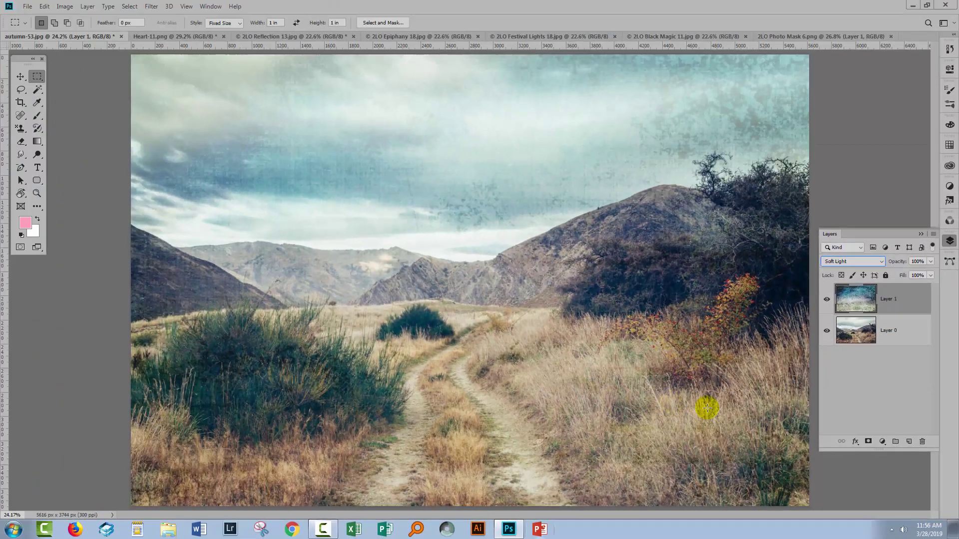
# Hide the Reflection layer and copy the 2LO Epiphany 18 texture onto the autumn-53 photo
pyautogui.click(357, 448)
pyautogui.click(826, 300)
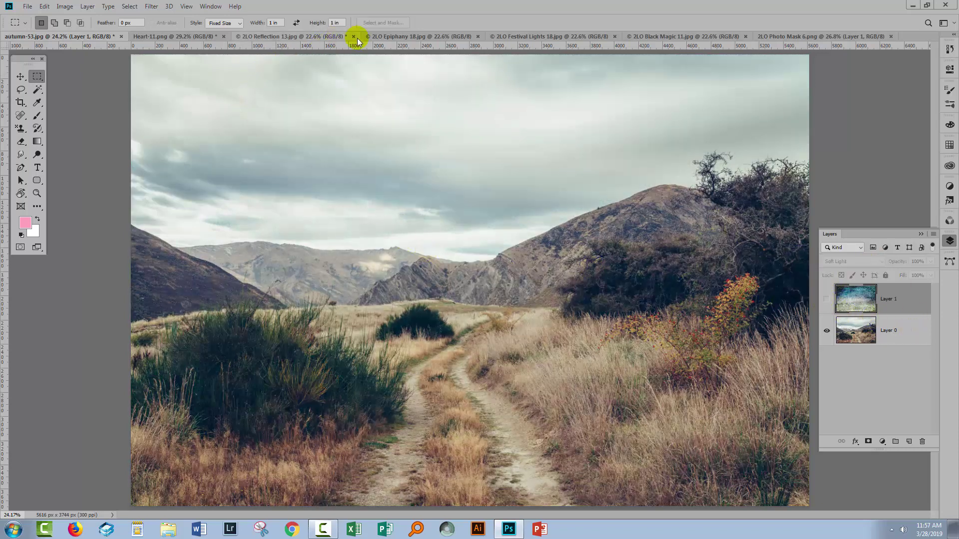
pyautogui.click(412, 37)
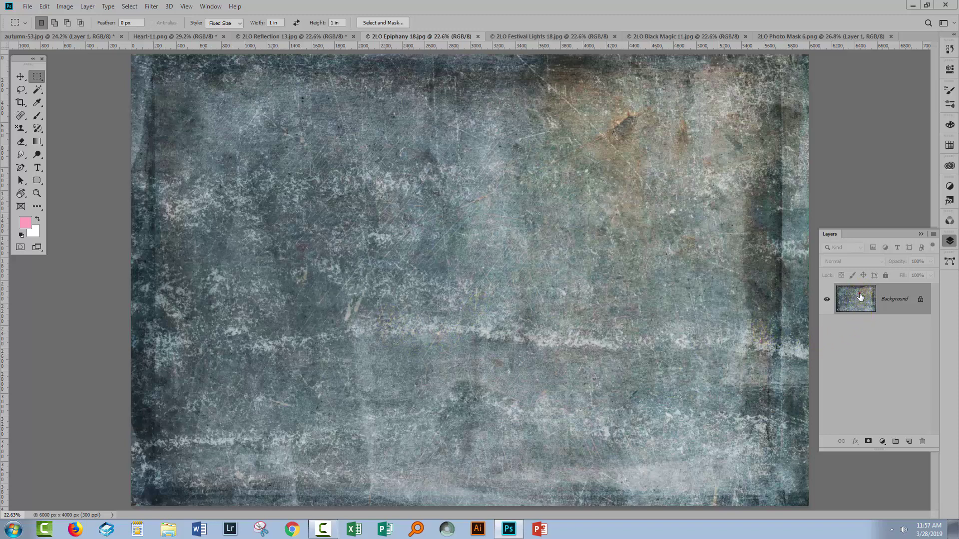
pyautogui.moveTo(859, 297); pyautogui.dragTo(449, 263)
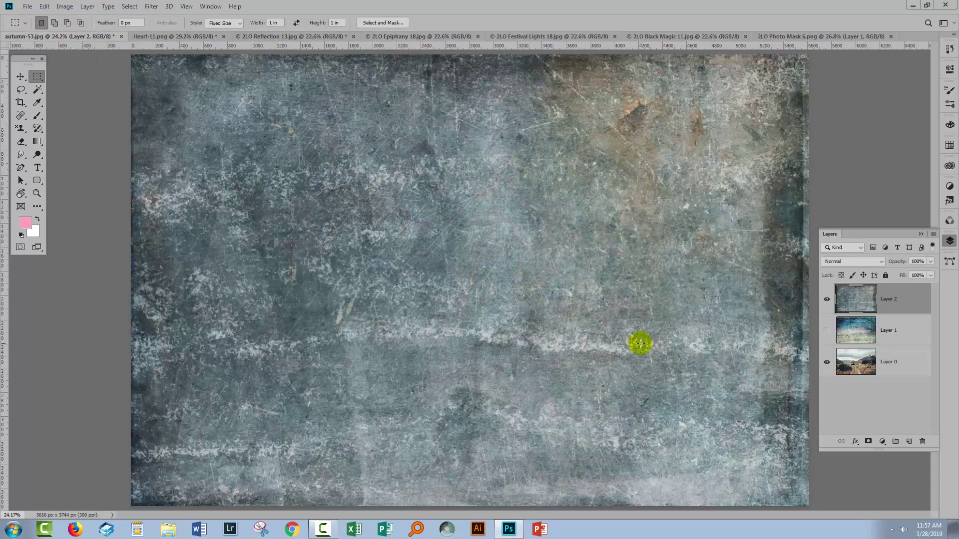
# Preview Layer 2's blend modes from Darken through Hard Light, then settle on Vivid Light
pyautogui.click(843, 261)
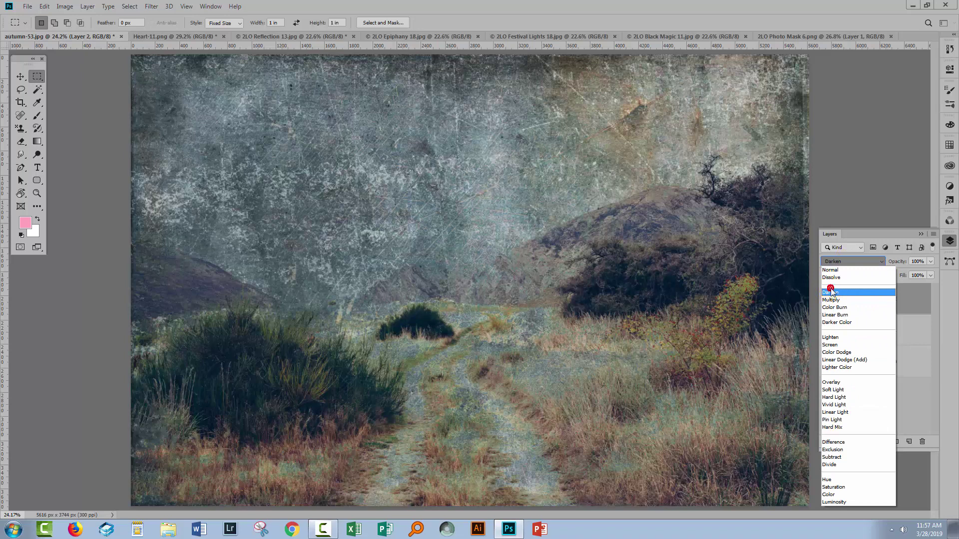
pyautogui.press('Down')
pyautogui.press('Down')
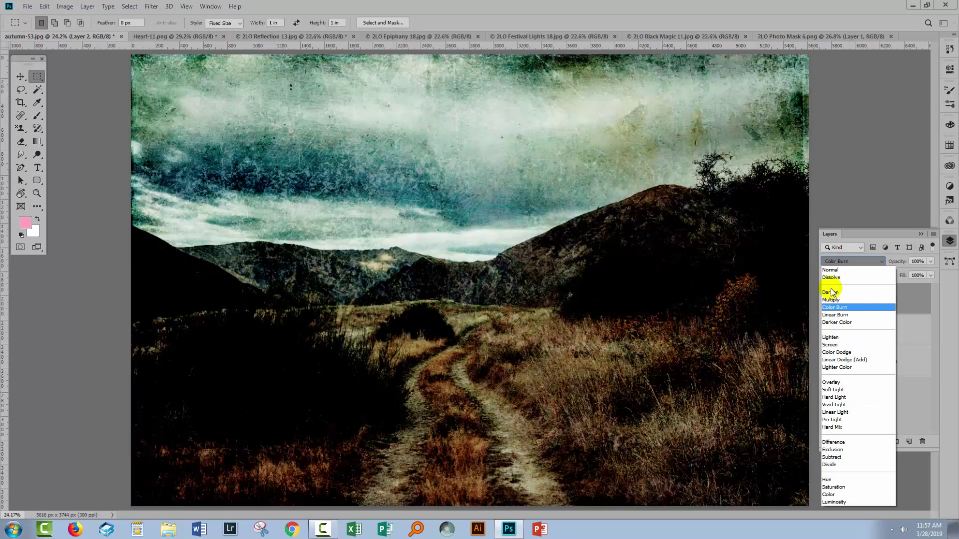
pyautogui.press('Down')
pyautogui.press('Down')
pyautogui.press('Down')
pyautogui.press('Down')
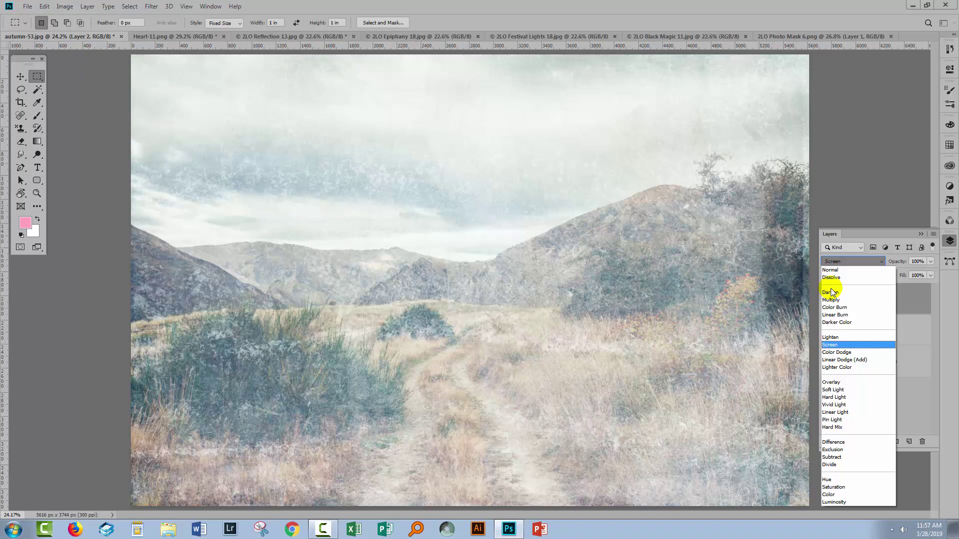
pyautogui.press('Down')
pyautogui.press('Down')
pyautogui.press('Down')
pyautogui.press('Down')
pyautogui.press('Down')
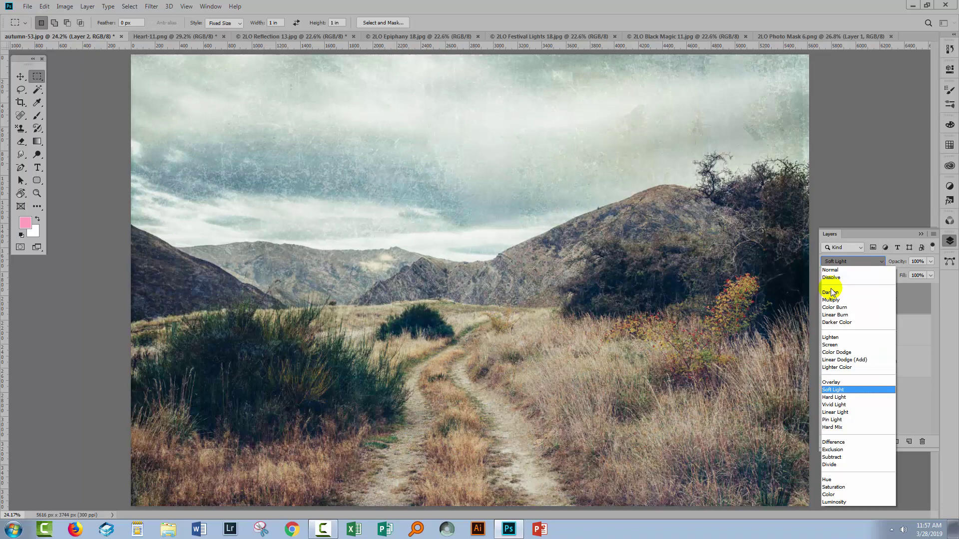
pyautogui.press('Down')
pyautogui.press('Down')
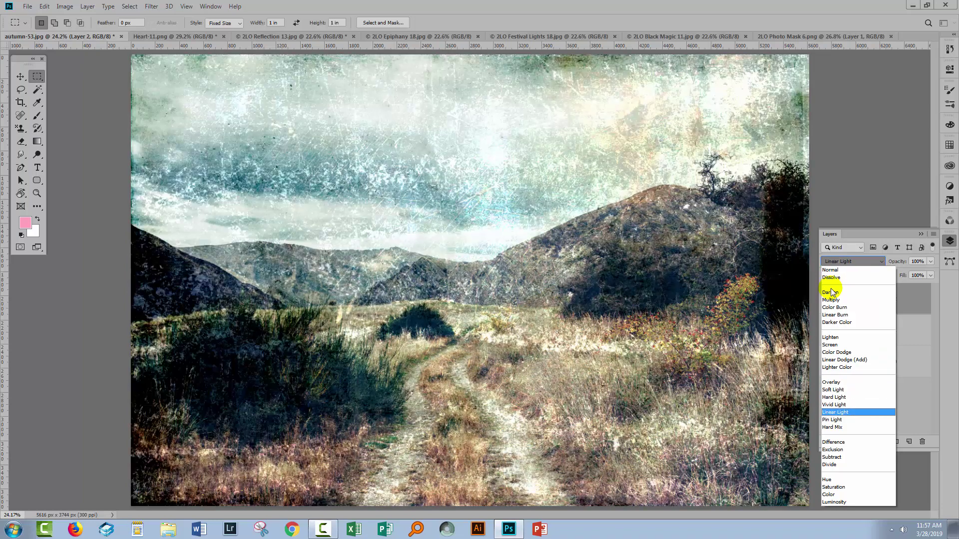
pyautogui.press('Up')
pyautogui.press('Down')
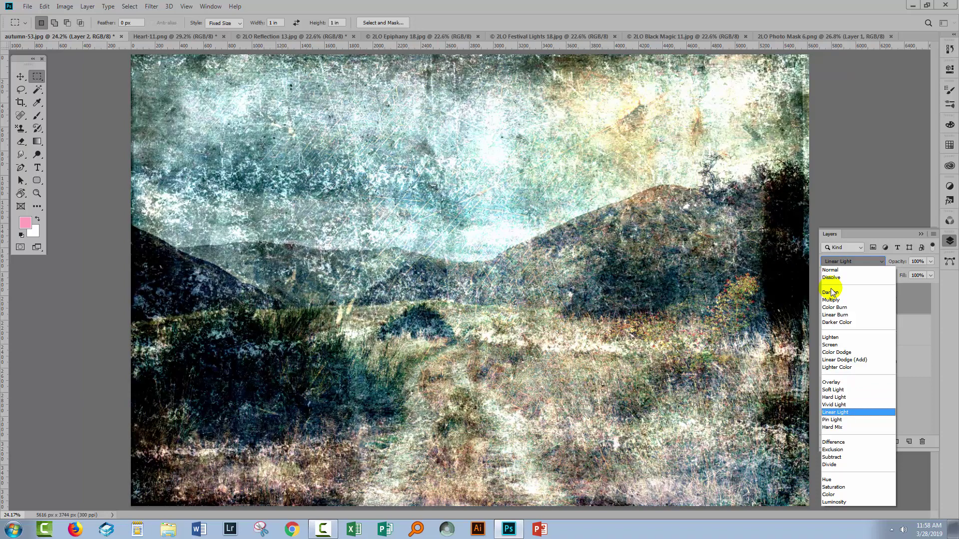
pyautogui.click(843, 404)
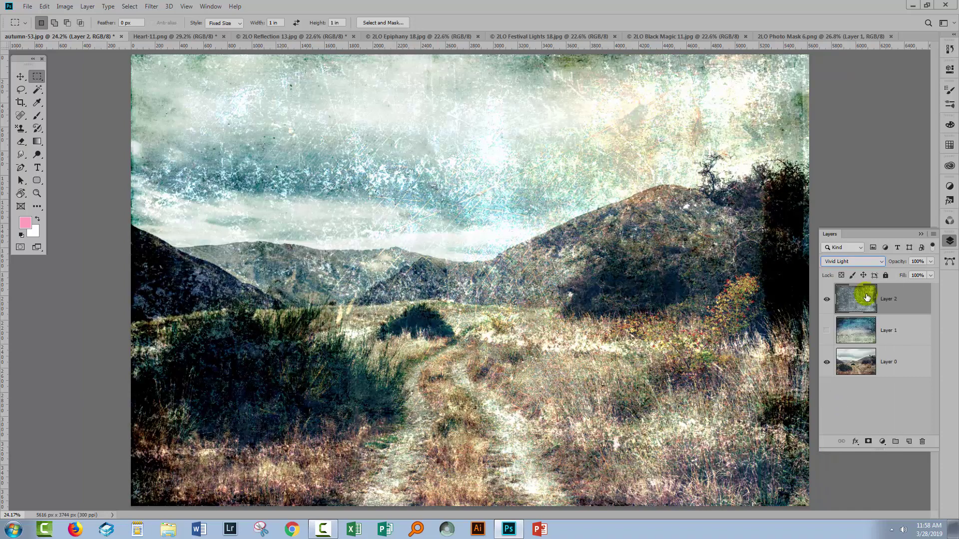
# Drop Layer 2's opacity to 0%, raise it back to 47%, and toggle visibility to compare
pyautogui.moveTo(897, 260); pyautogui.dragTo(867, 269)
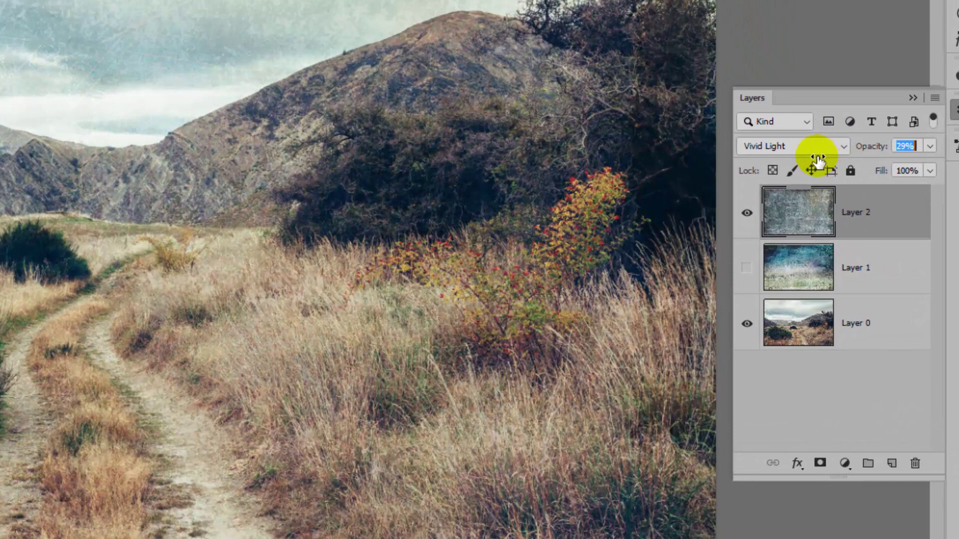
pyautogui.moveTo(817, 159); pyautogui.dragTo(726, 155)
pyautogui.press('Return')
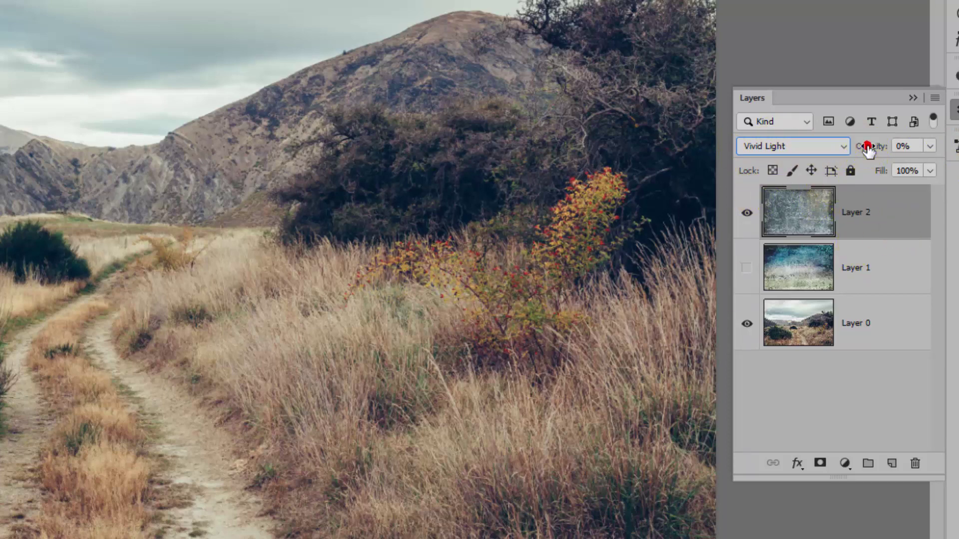
pyautogui.moveTo(868, 147); pyautogui.dragTo(906, 150)
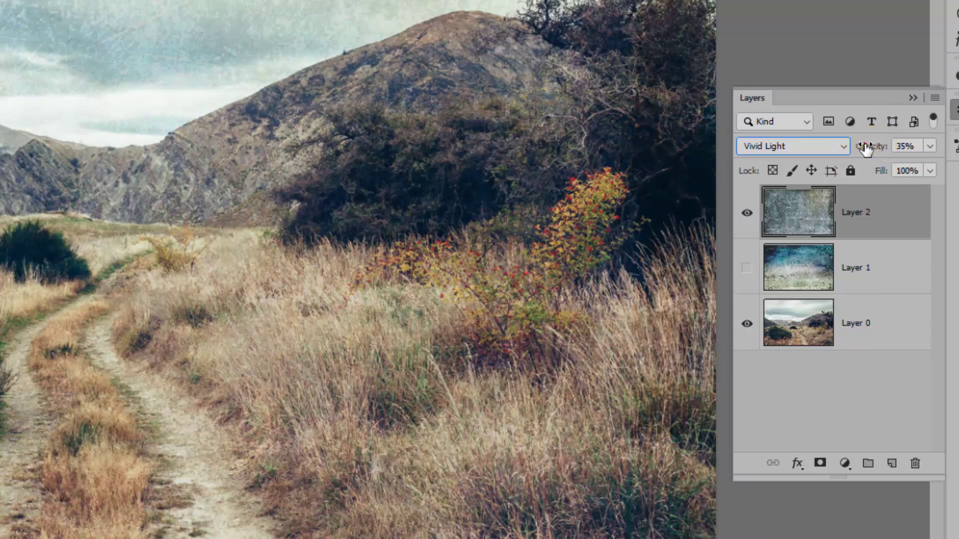
pyautogui.moveTo(868, 147); pyautogui.dragTo(872, 148)
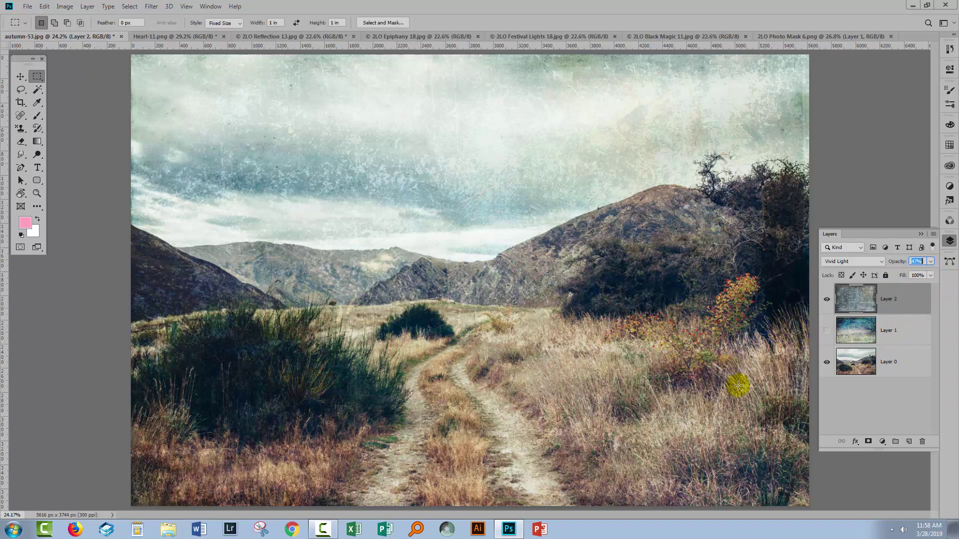
pyautogui.click(827, 299)
pyautogui.click(826, 299)
# Hide the grunge Layer 2 and drag the Festival Lights bokeh into Heart-11.png
pyautogui.click(827, 300)
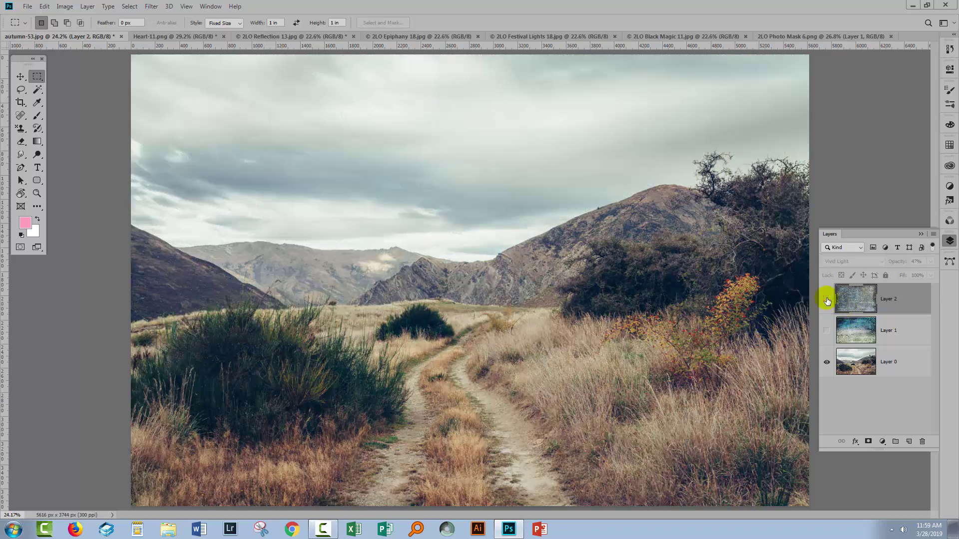
pyautogui.click(565, 37)
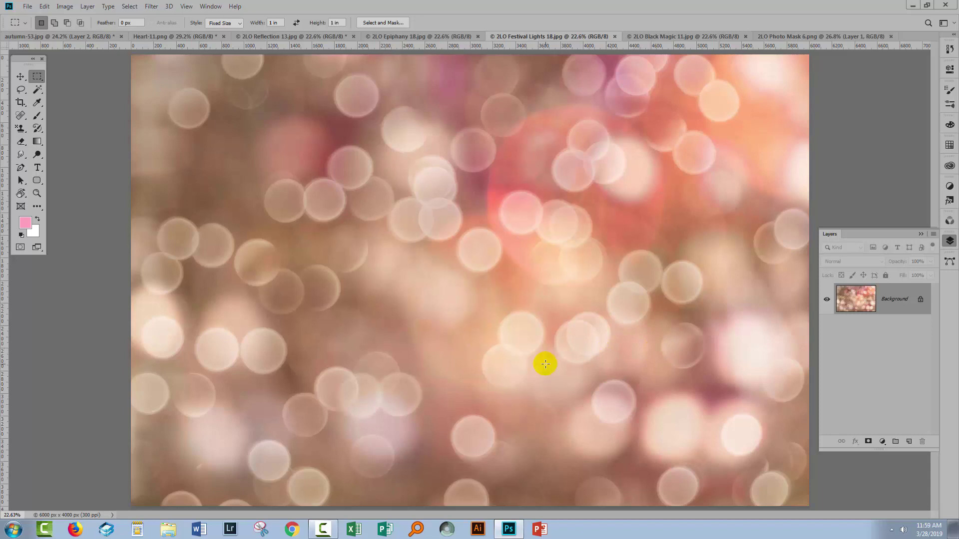
pyautogui.moveTo(861, 310); pyautogui.dragTo(415, 276)
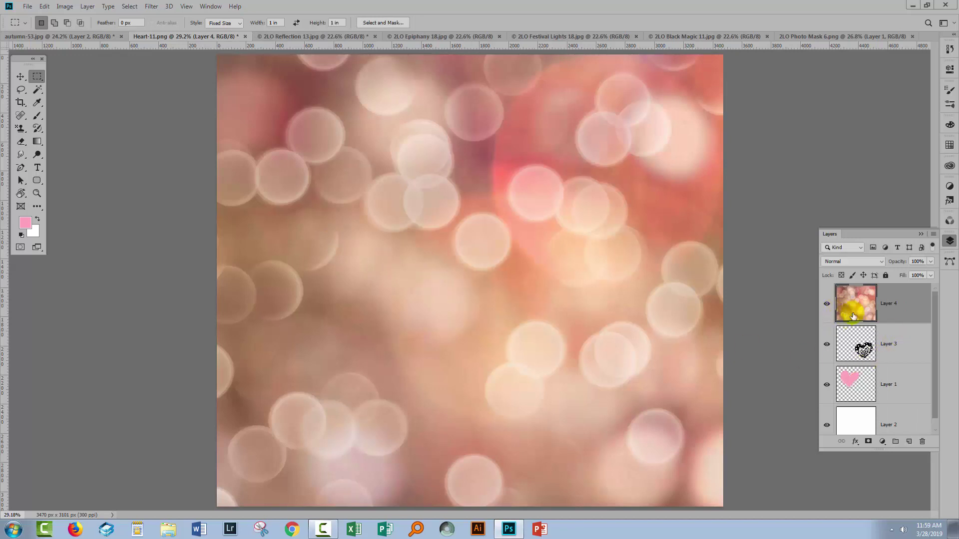
# Check the hearts beneath bokeh Layer 4, then set Layer 4 to Dissolve blend mode
pyautogui.click(848, 262)
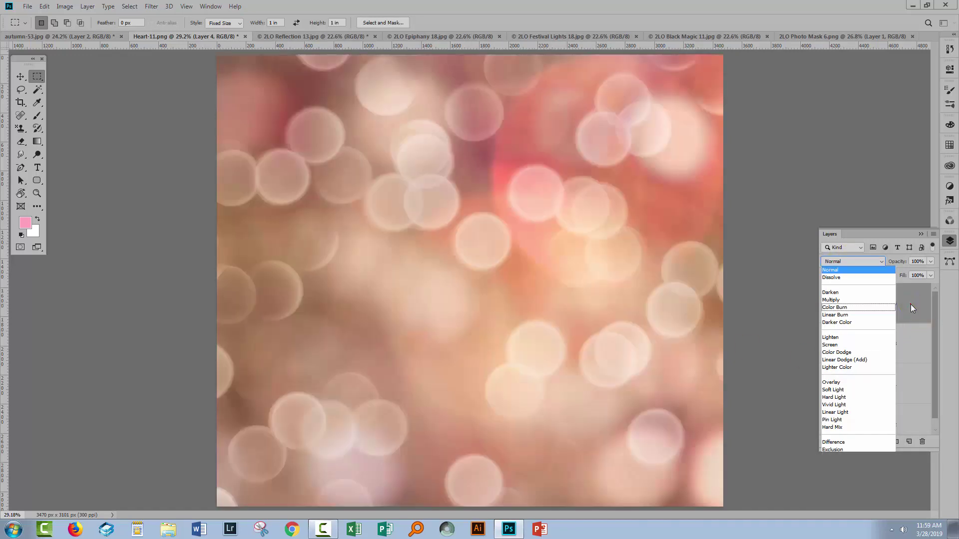
pyautogui.click(910, 304)
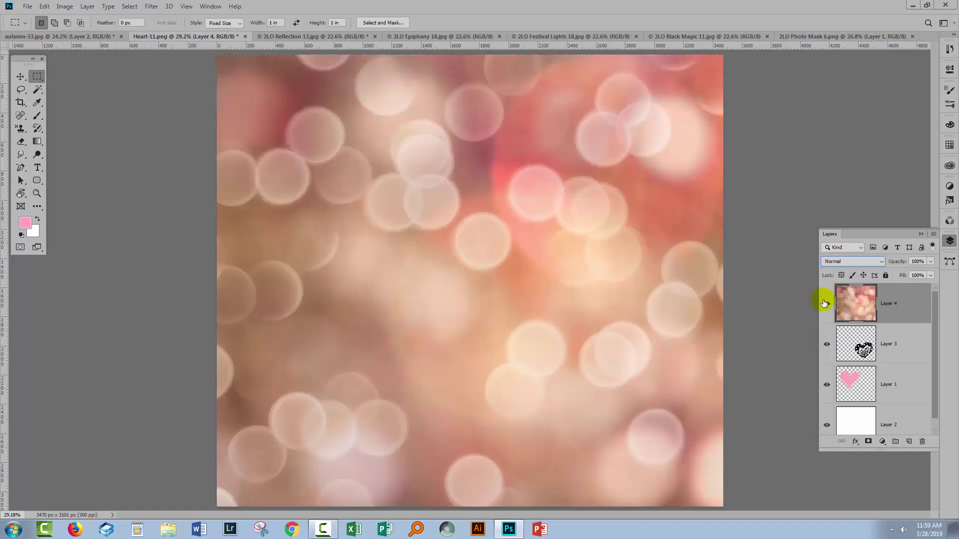
pyautogui.click(827, 306)
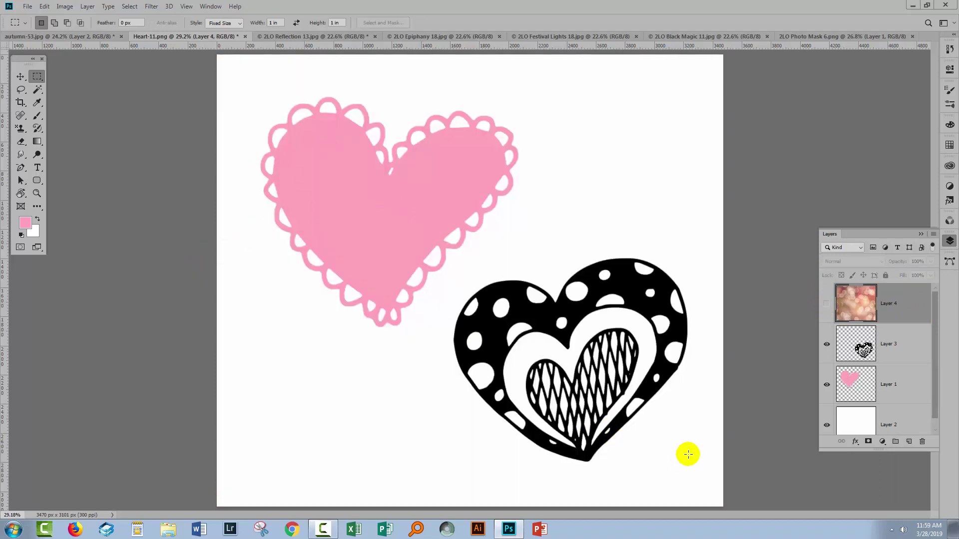
pyautogui.moveTo(372, 228); pyautogui.dragTo(384, 184)
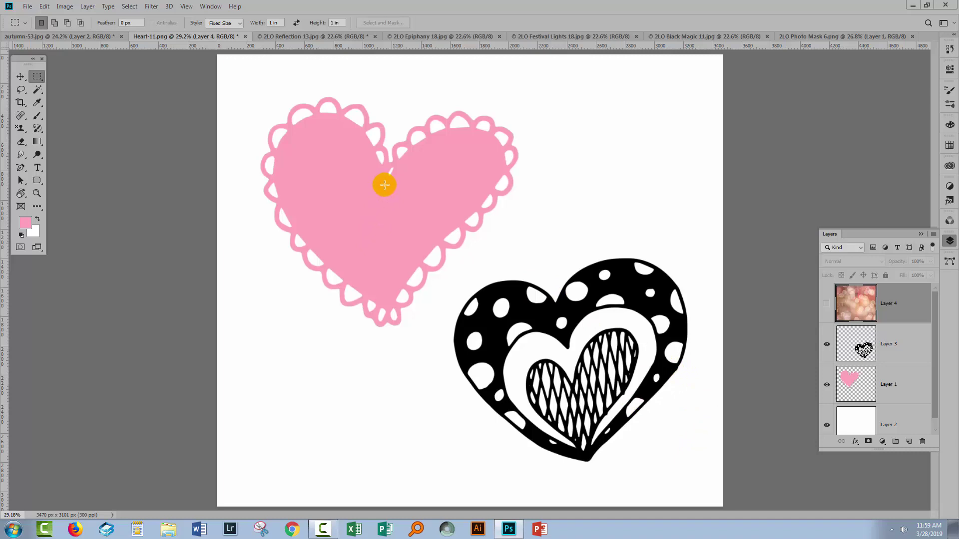
pyautogui.click(826, 303)
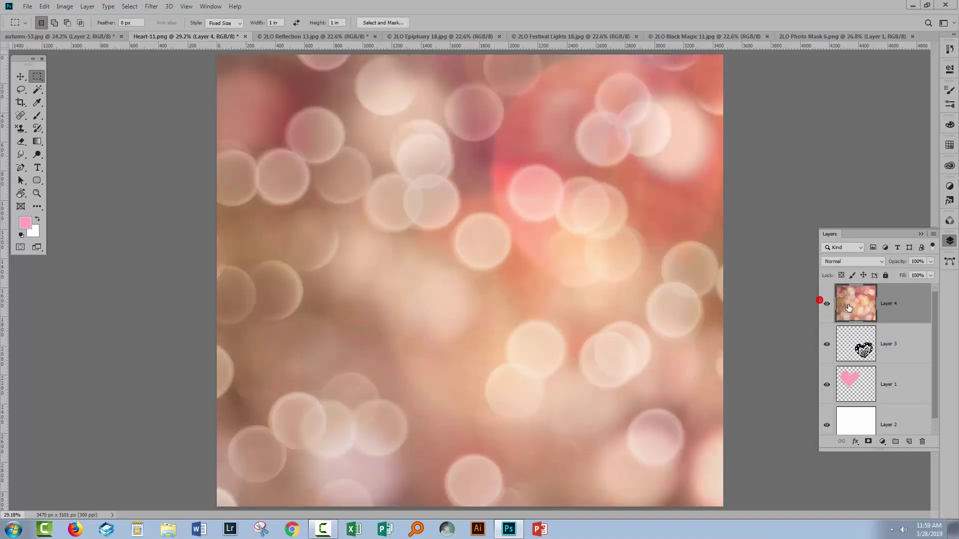
pyautogui.click(847, 262)
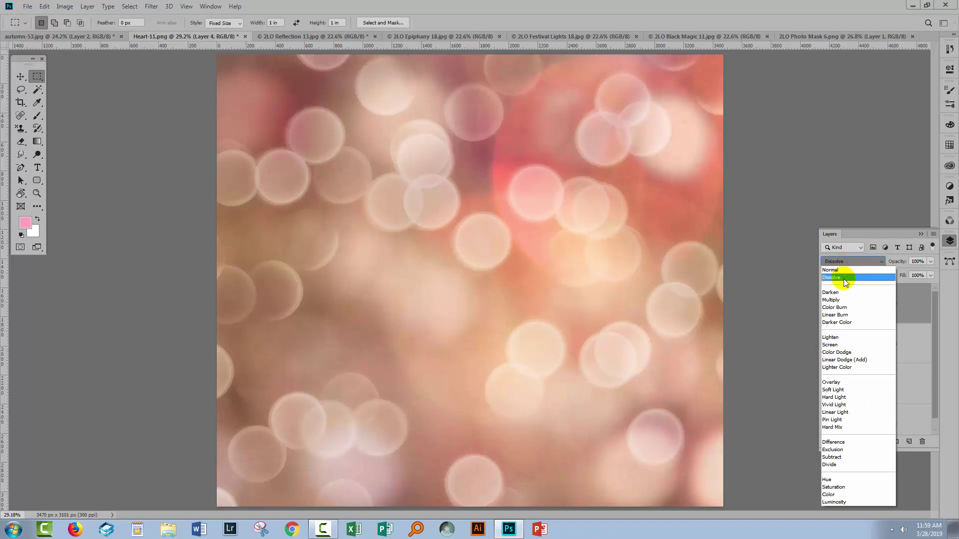
pyautogui.click(844, 279)
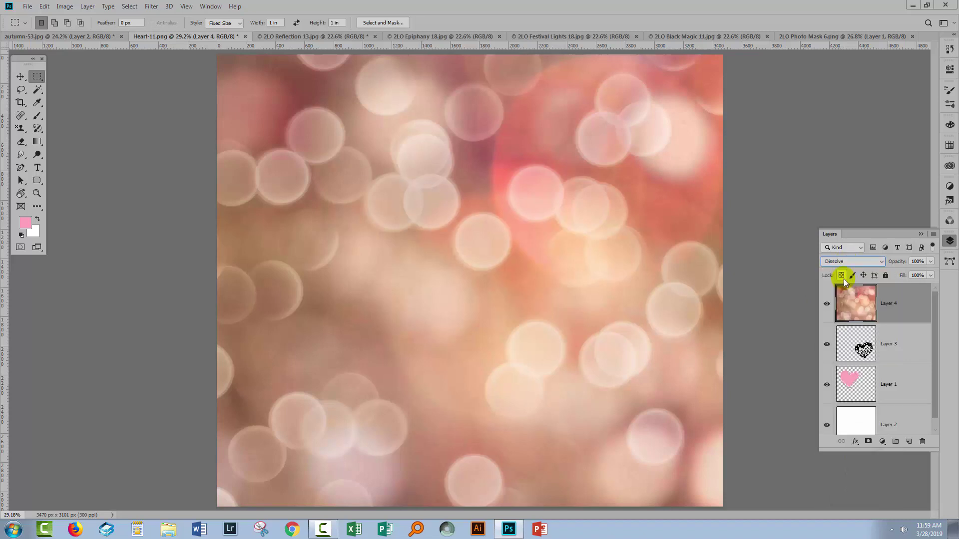
# Cycle the bokeh layer from Darken through Linear Dodge (Add) and contrast modes to Divide
pyautogui.press('Down')
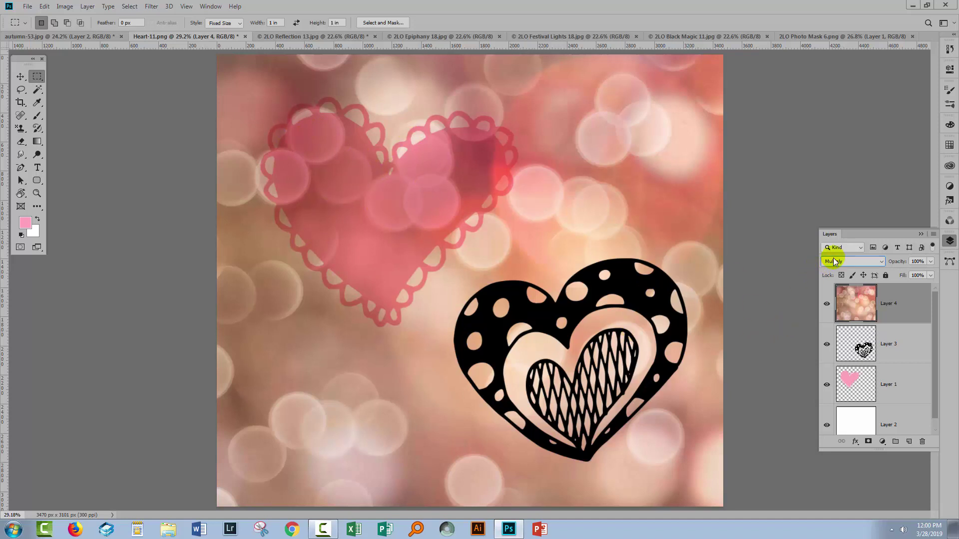
pyautogui.scroll(-3, 849, 262)
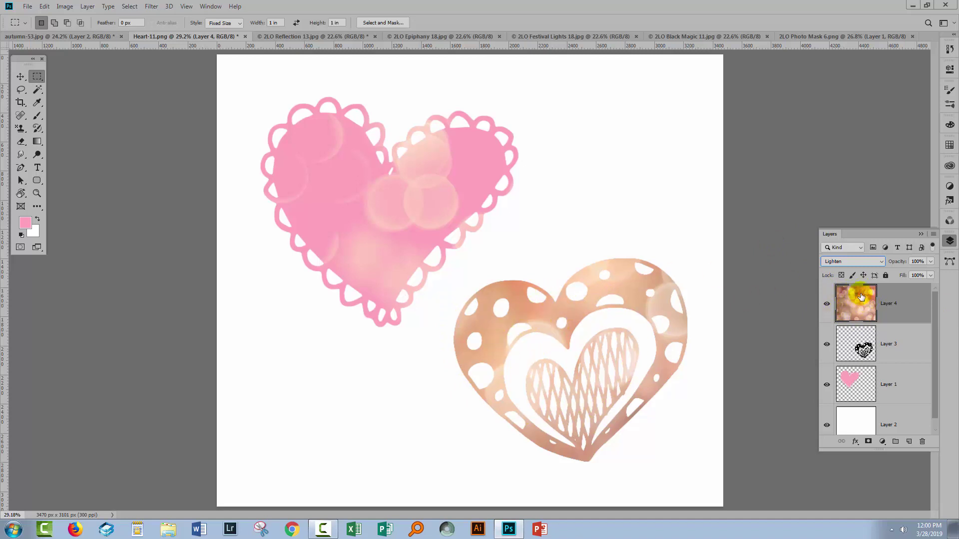
pyautogui.press('Down')
pyautogui.press('Down')
pyautogui.press('Down')
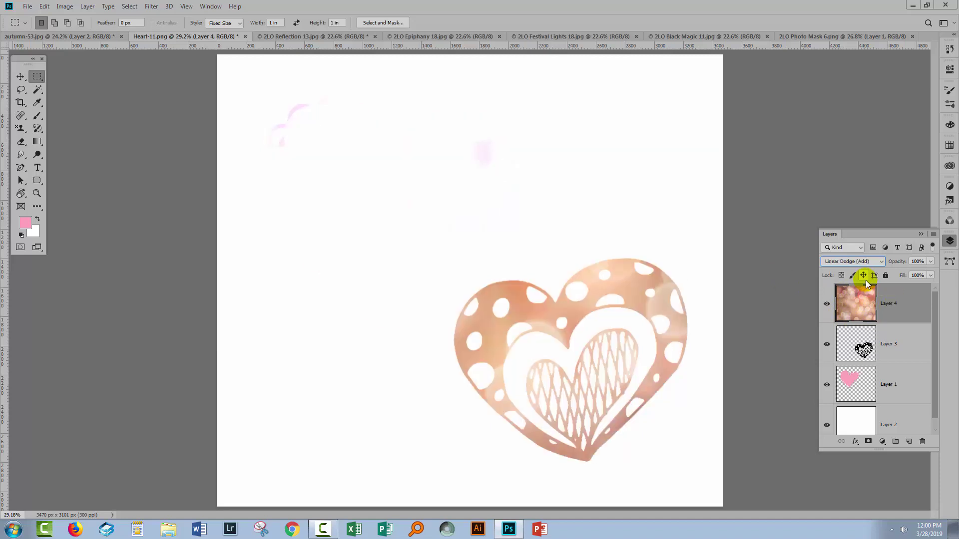
pyautogui.press('Down')
pyautogui.press('Down')
pyautogui.press('Down')
pyautogui.press('Down')
pyautogui.press('Down')
pyautogui.press('Down')
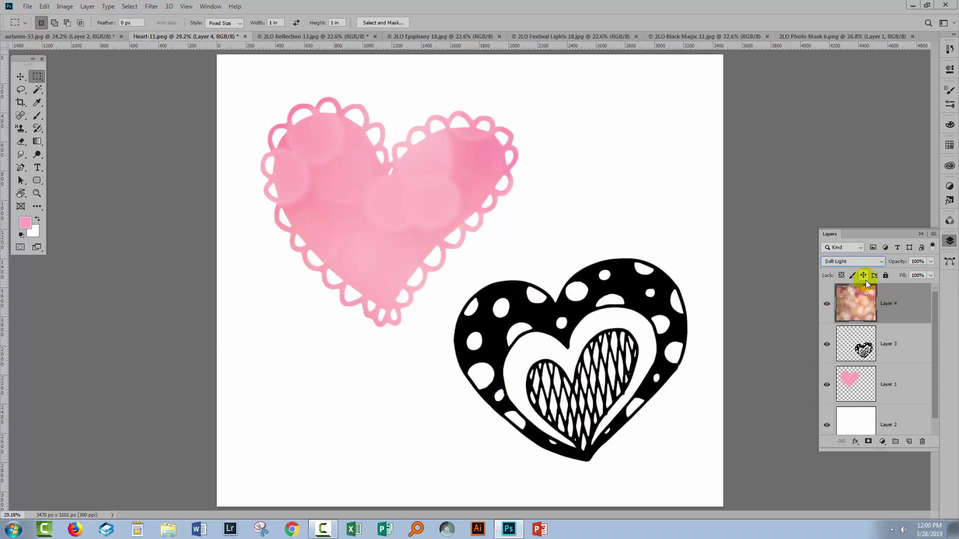
pyautogui.press('Down')
pyautogui.press('Down')
pyautogui.press('Down')
pyautogui.press('Down')
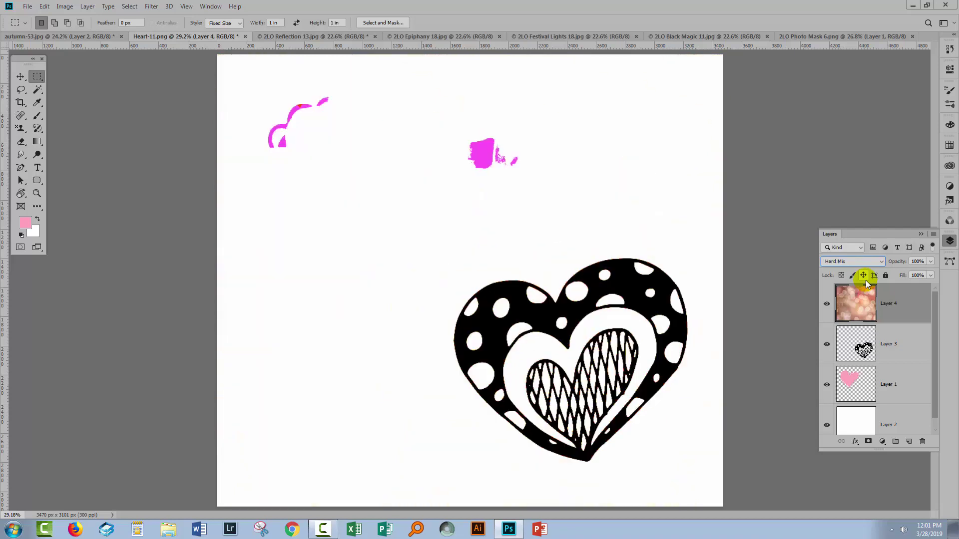
pyautogui.press('Down')
pyautogui.press('Down')
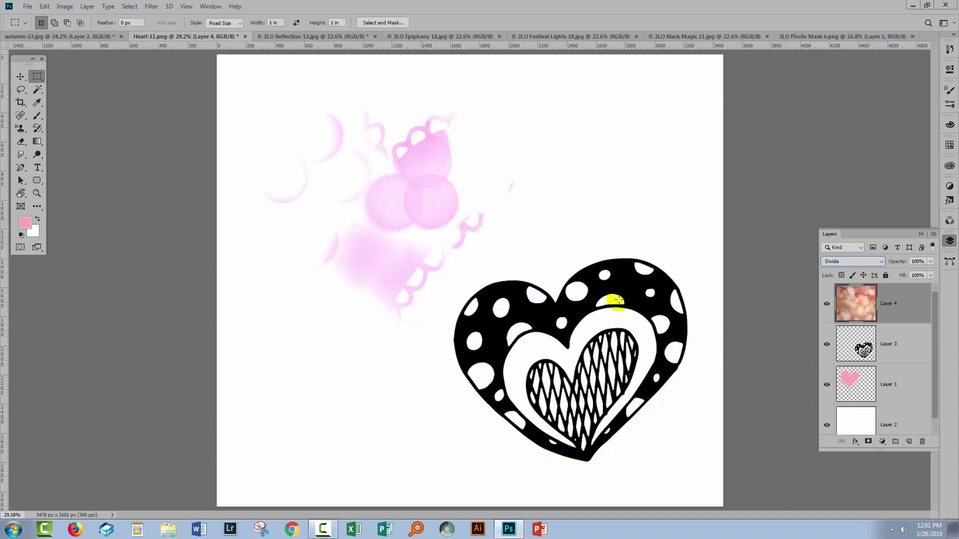
# Try Darken, Multiply, Color Burn and Linear Burn on the bokeh, ending on Lighter Color
pyautogui.hotkey('alt', 'shift', 'k')
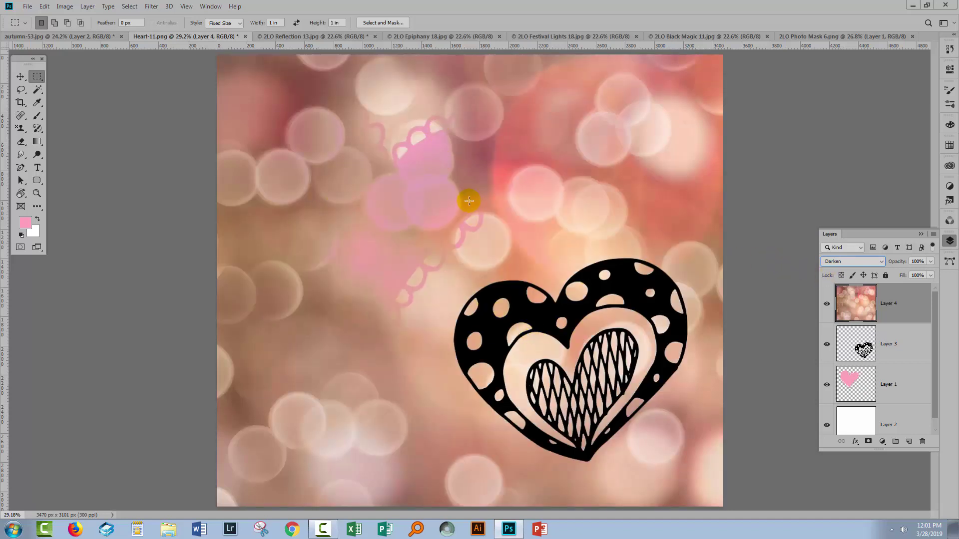
pyautogui.hotkey('alt', 'shift', 'm')
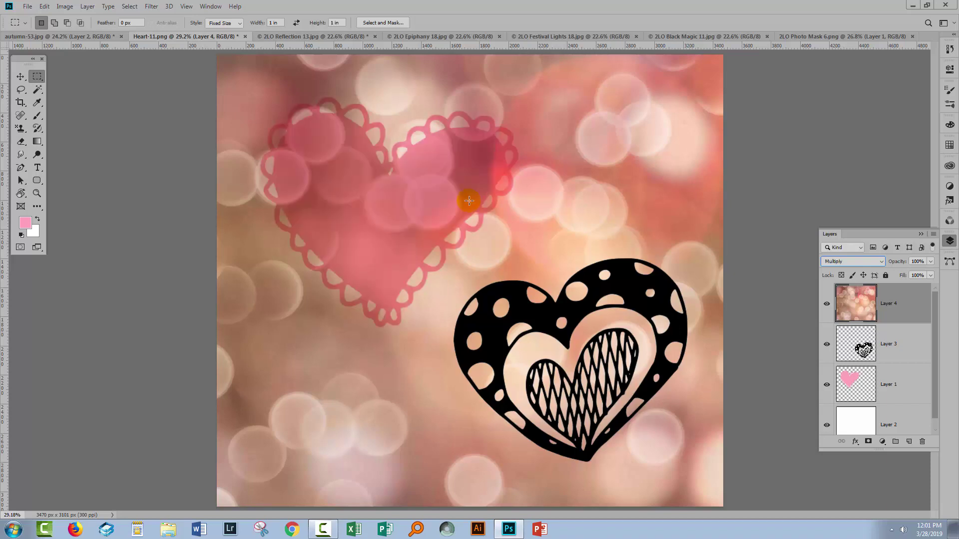
pyautogui.hotkey('alt', 'shift', 'b')
pyautogui.hotkey('alt', 'shift', 'a')
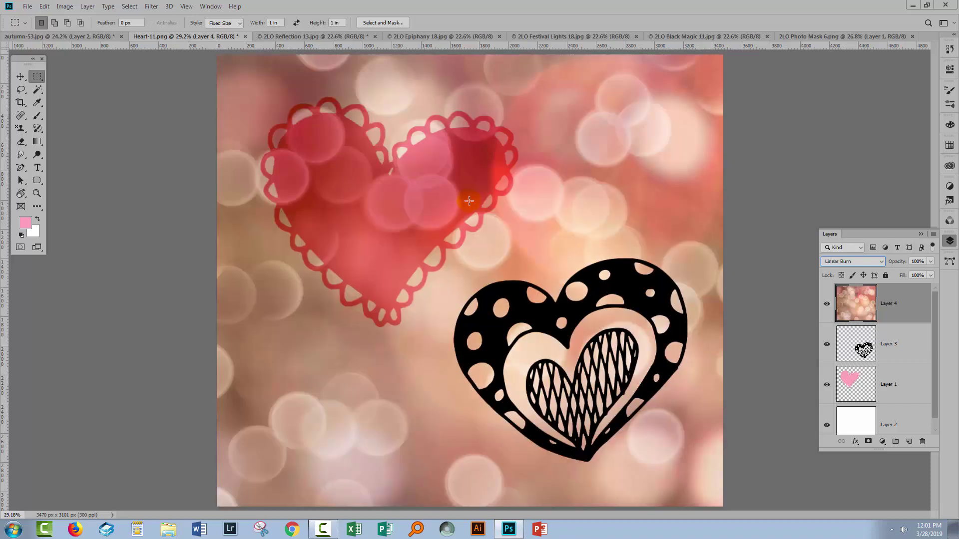
pyautogui.hotkey('shift', '+')
pyautogui.hotkey('shift', '+')
pyautogui.hotkey('shift', '+')
pyautogui.hotkey('shift', '+')
pyautogui.hotkey('shift', '+')
pyautogui.hotkey('shift', '+')
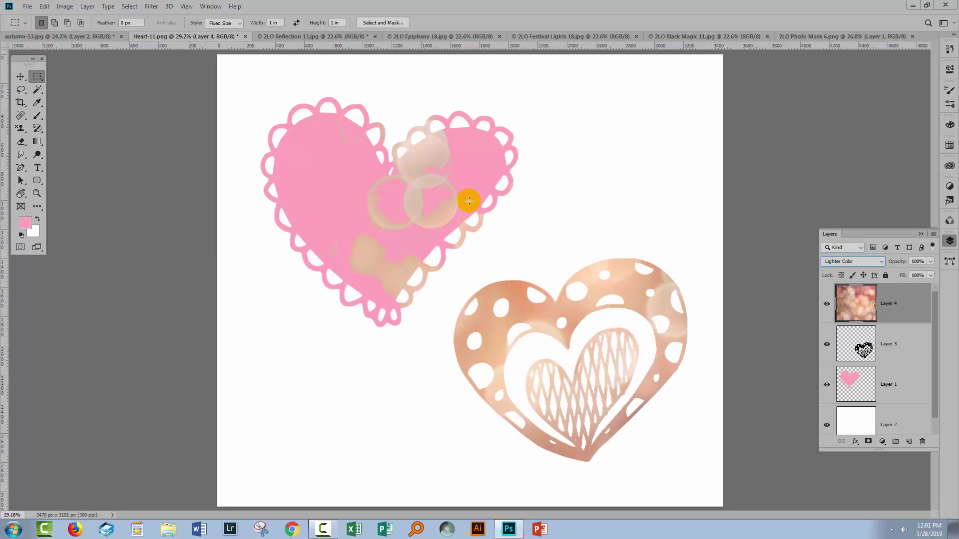
# Copy the Festival Lights bokeh into autumn-53 as Layer 3, blended in Screen at 88% opacity
pyautogui.click(551, 38)
pyautogui.moveTo(856, 300); pyautogui.dragTo(368, 231)
pyautogui.click(851, 261)
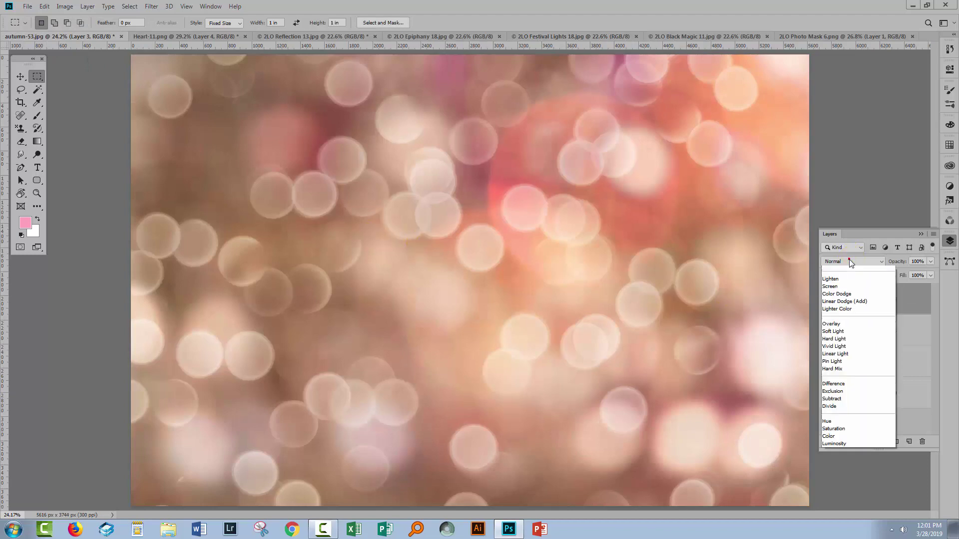
pyautogui.click(838, 276)
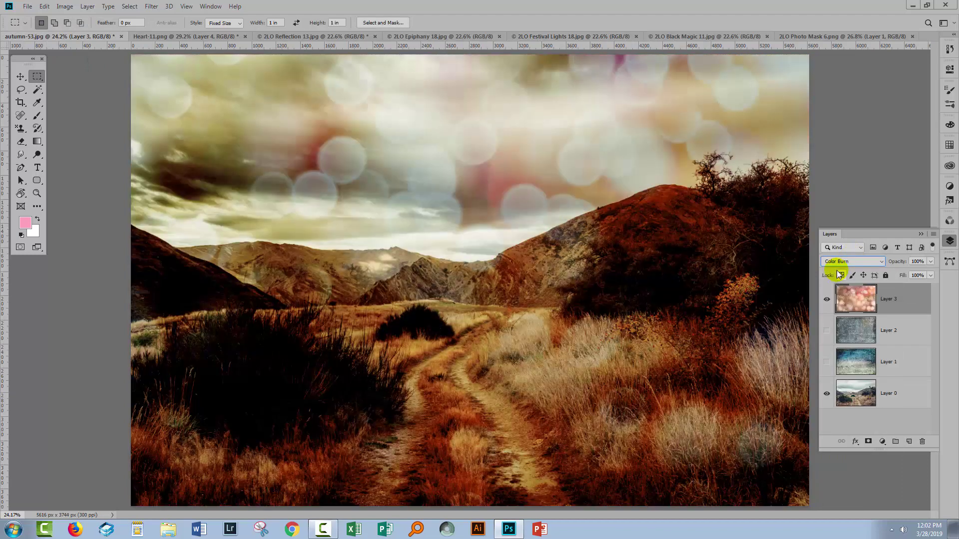
pyautogui.press('Down')
pyautogui.press('Down')
pyautogui.press('Down')
pyautogui.press('Down')
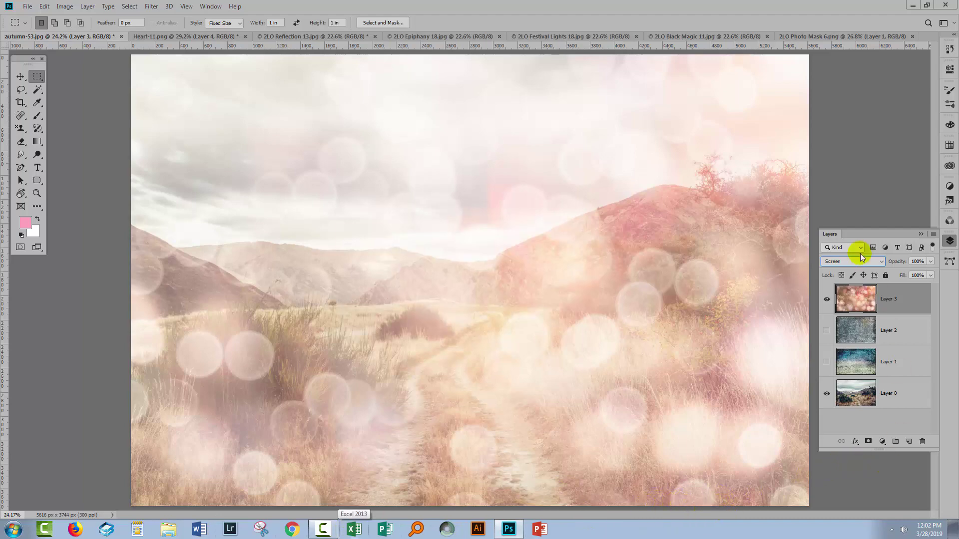
pyautogui.click(900, 260)
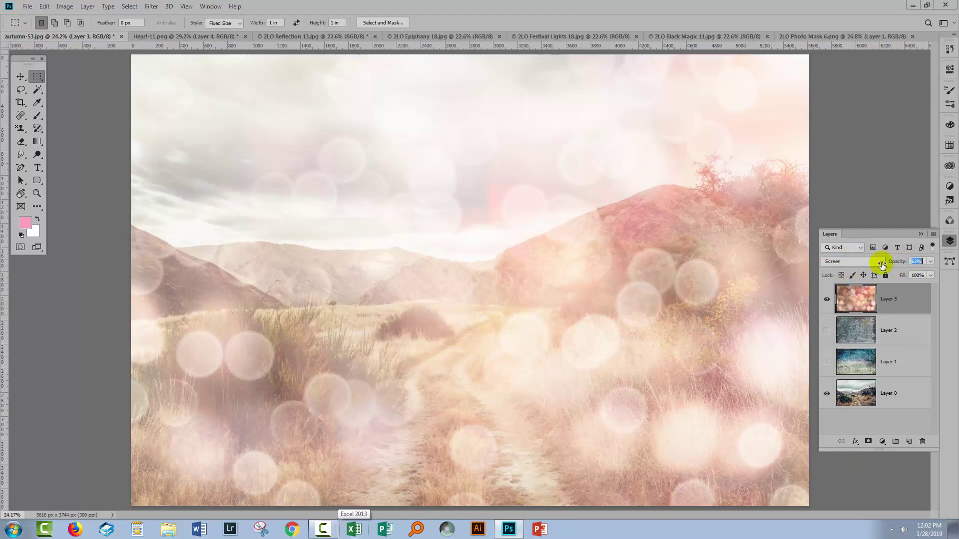
pyautogui.moveTo(882, 265); pyautogui.dragTo(889, 254)
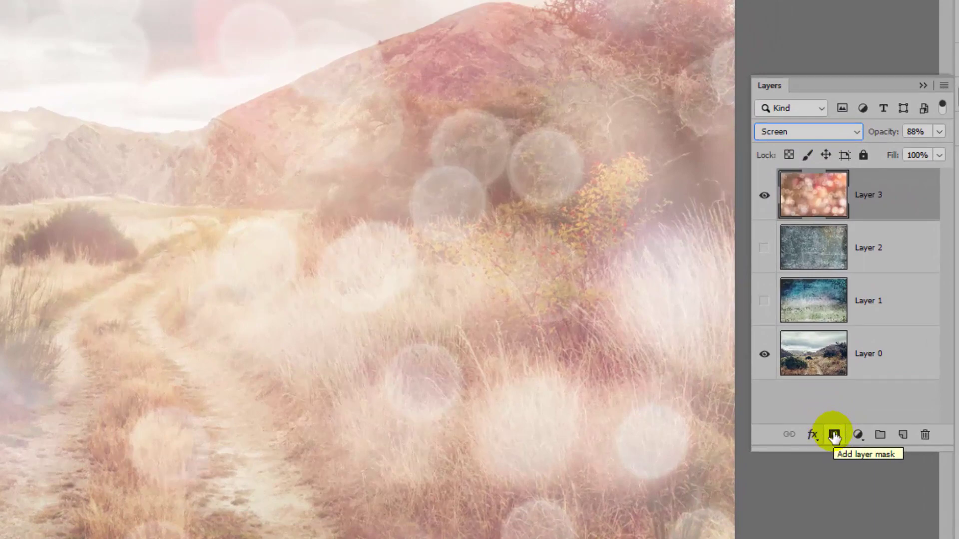
# Add a layer mask to the bokeh layer and pick the Gradient Tool with the Black, White preset
pyautogui.click(834, 436)
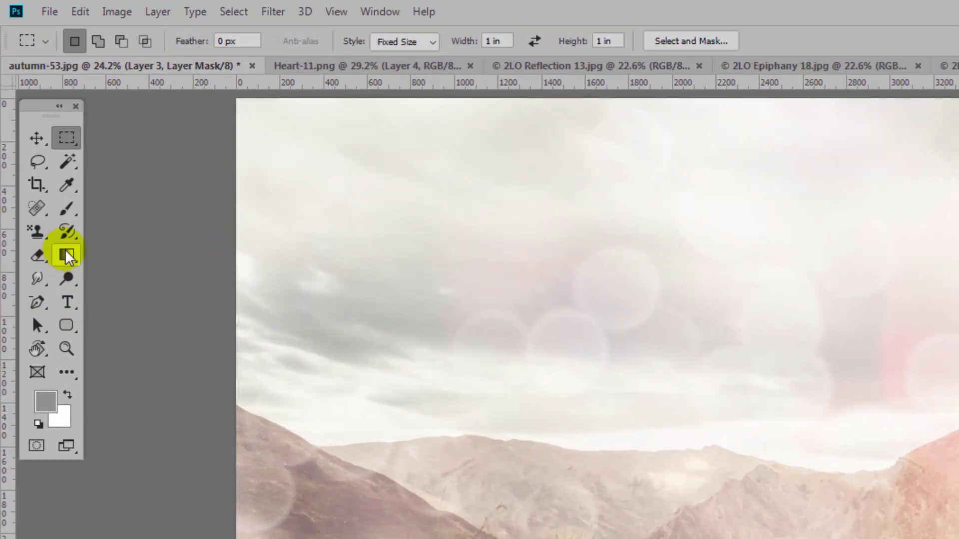
pyautogui.click(67, 256)
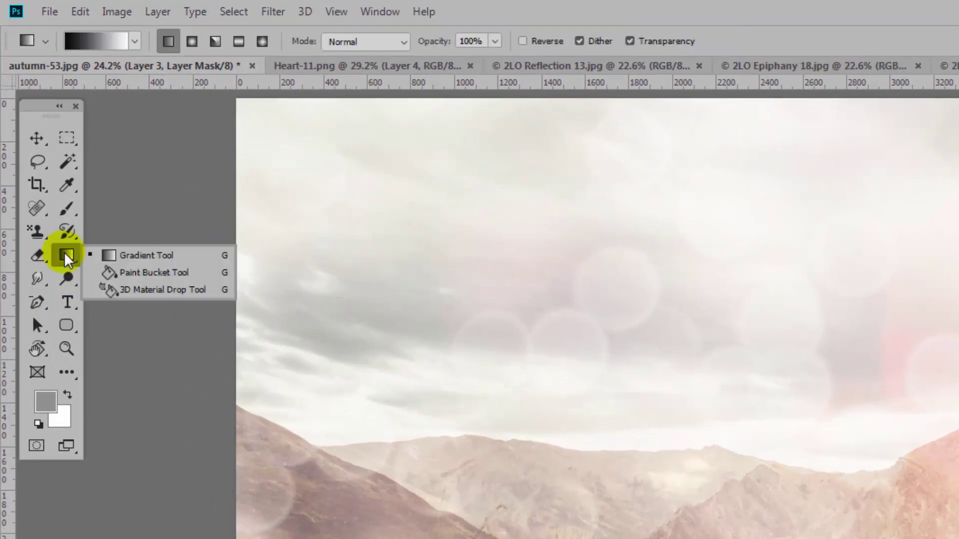
pyautogui.click(129, 257)
pyautogui.click(134, 40)
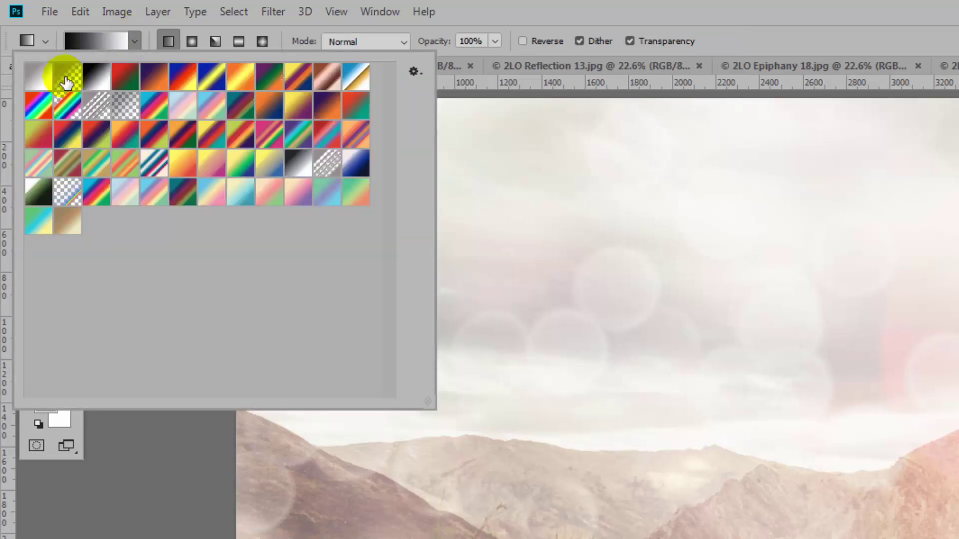
pyautogui.click(96, 80)
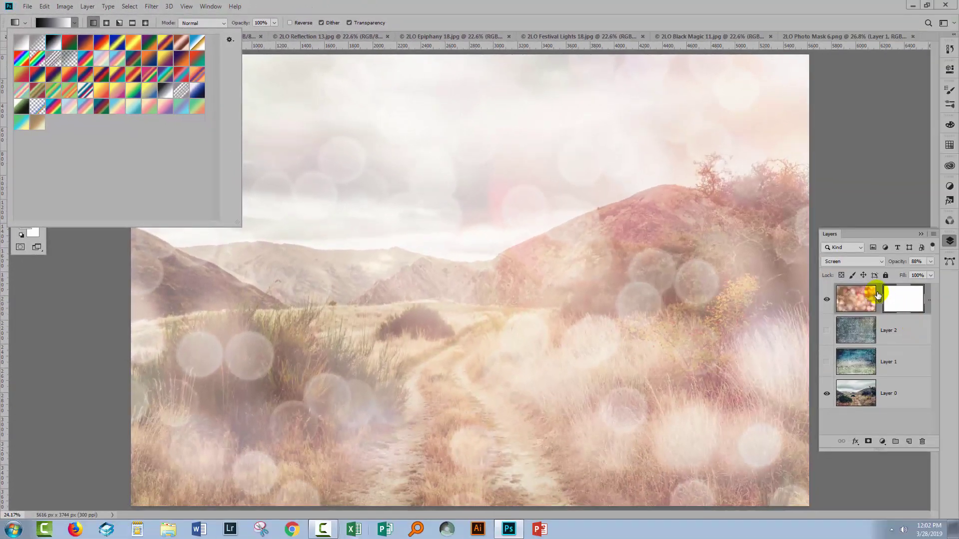
pyautogui.click(897, 297)
# Draw a linear gradient upward on the mask so the bokeh fades toward the bottom
pyautogui.click(912, 307)
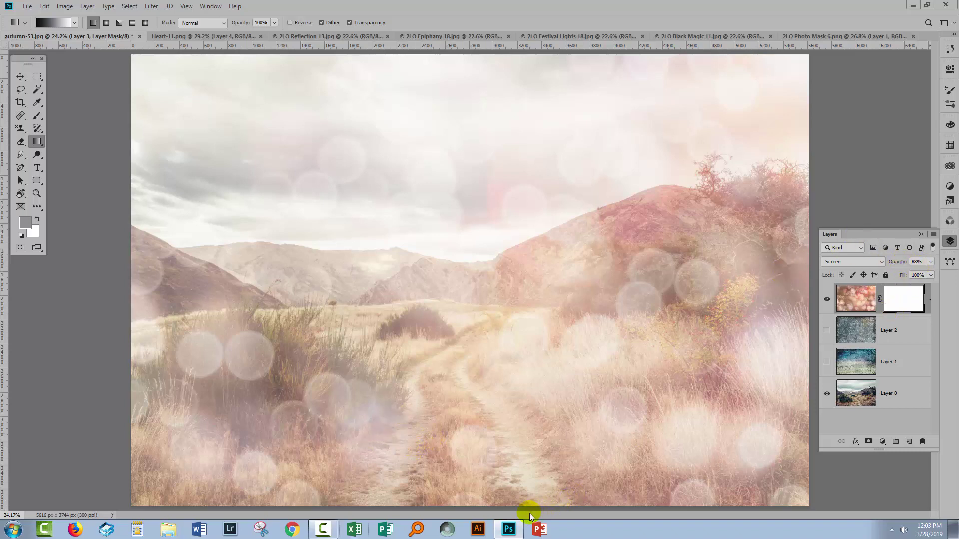
pyautogui.moveTo(439, 464); pyautogui.dragTo(450, 214)
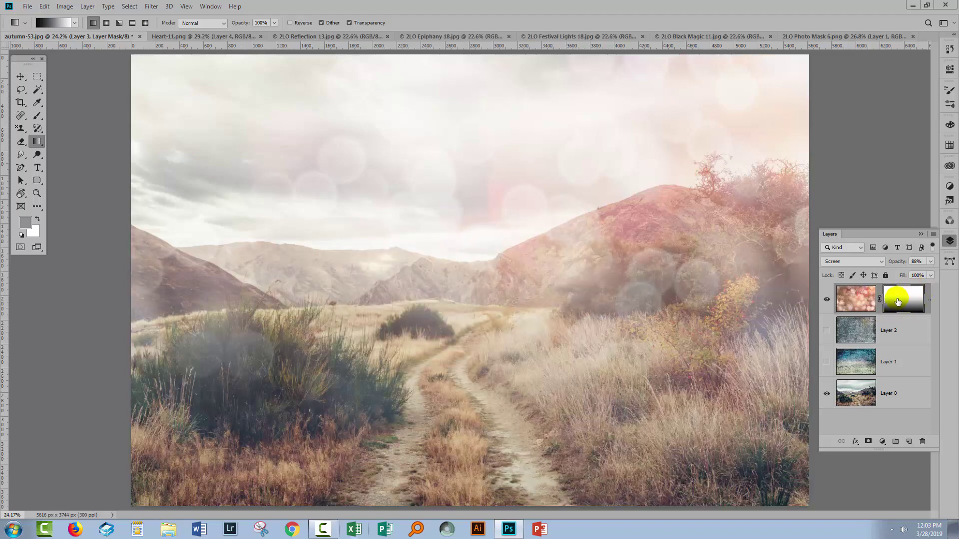
pyautogui.moveTo(449, 54); pyautogui.dragTo(455, 345)
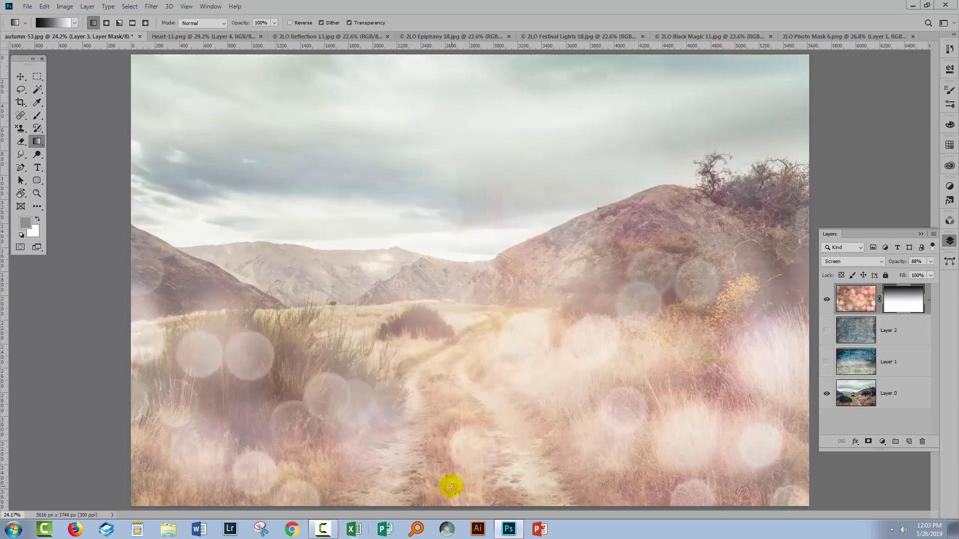
pyautogui.moveTo(452, 507); pyautogui.dragTo(464, 235)
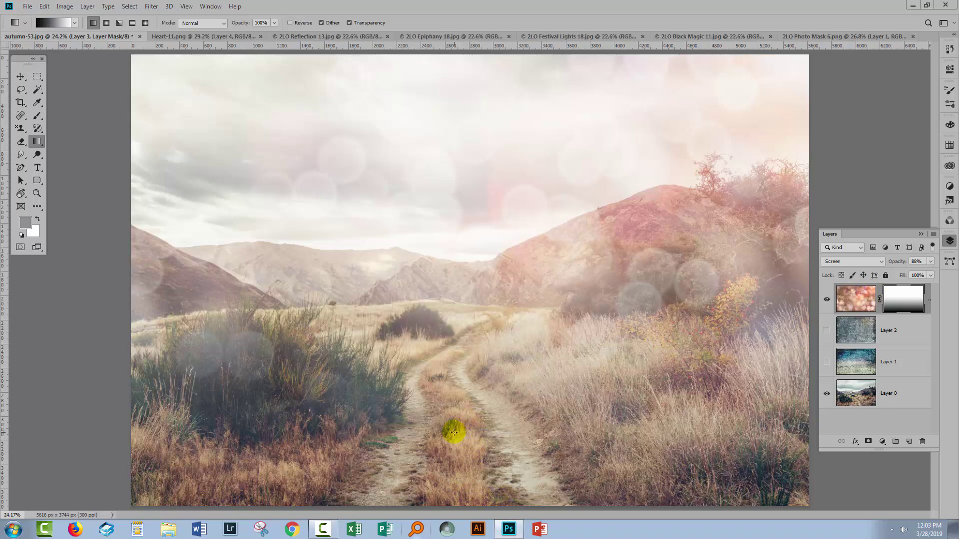
pyautogui.moveTo(460, 296); pyautogui.dragTo(467, 194)
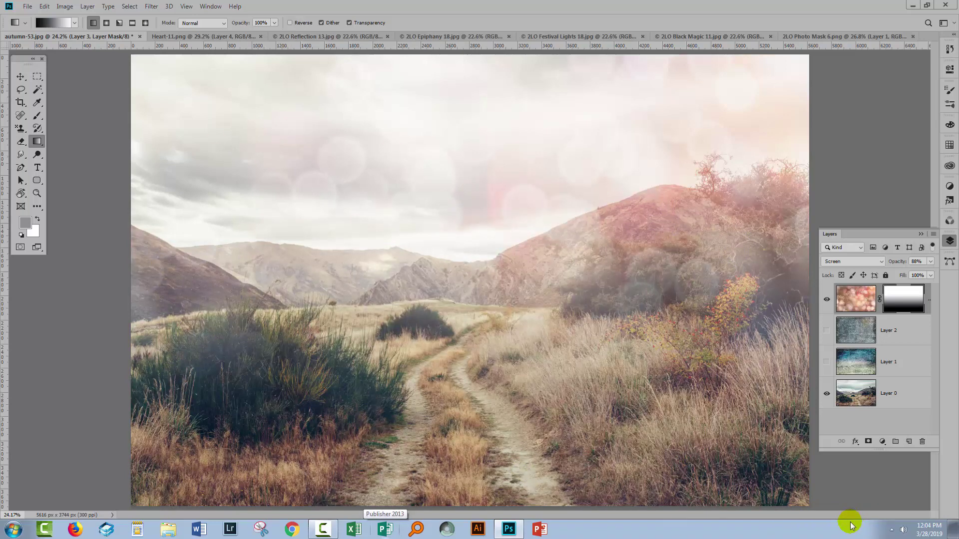
# Hide the bokeh layer and bring the Black Magic grunge texture into the trail photo
pyautogui.click(826, 299)
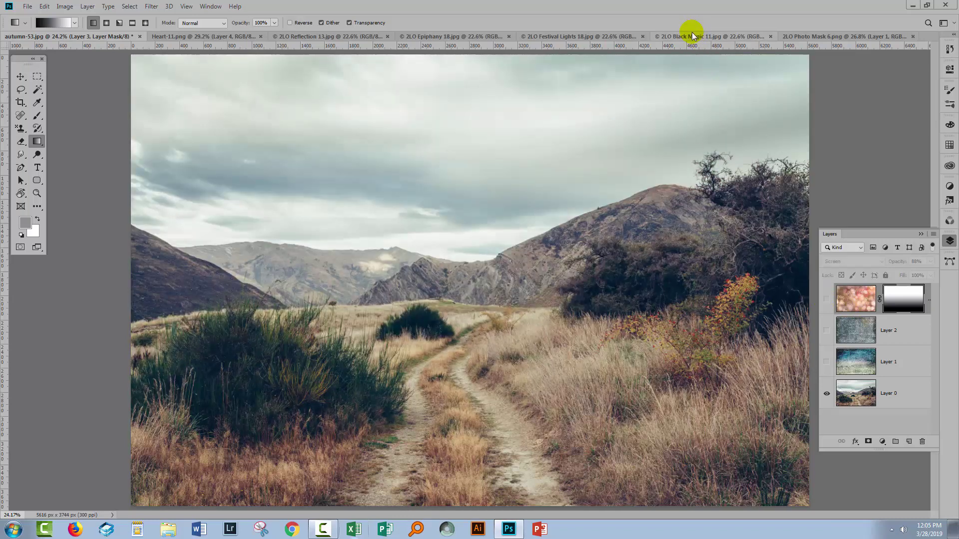
pyautogui.click(692, 34)
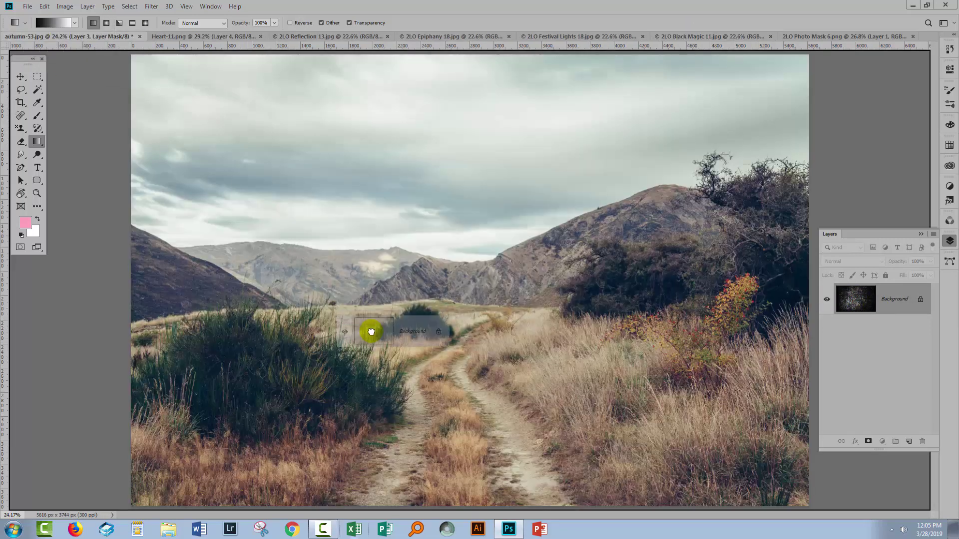
pyautogui.click(851, 299)
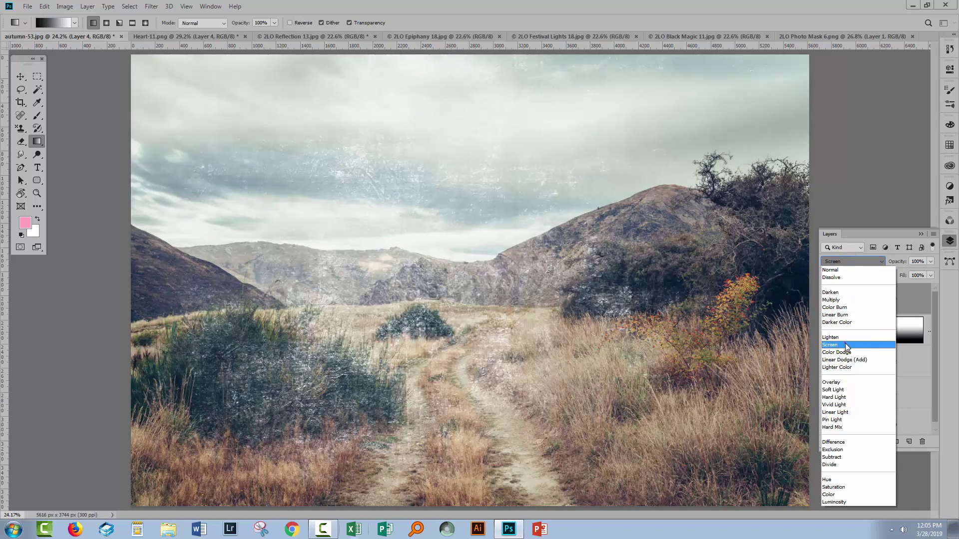
# Set the grunge Layer 4 to Screen blend mode at 78% opacity
pyautogui.click(845, 344)
pyautogui.click(847, 335)
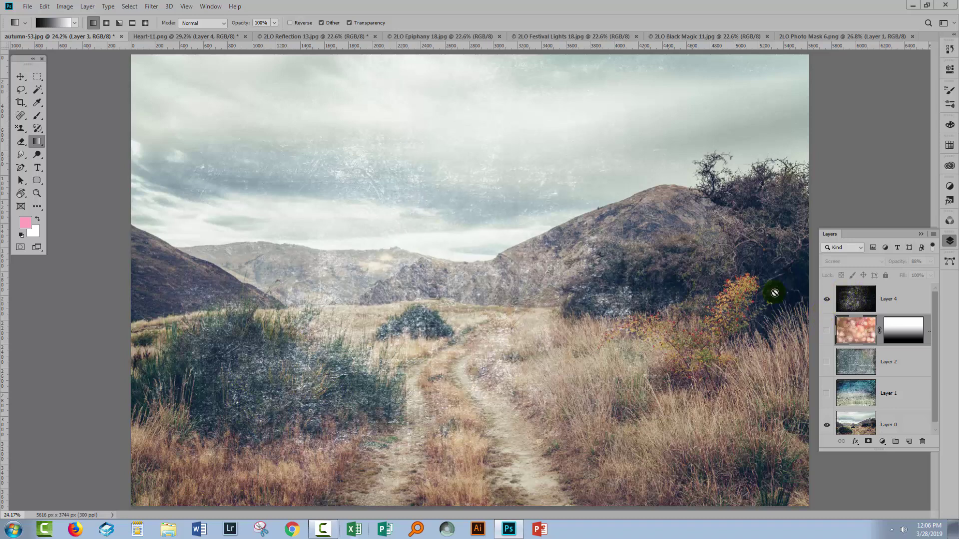
pyautogui.click(883, 298)
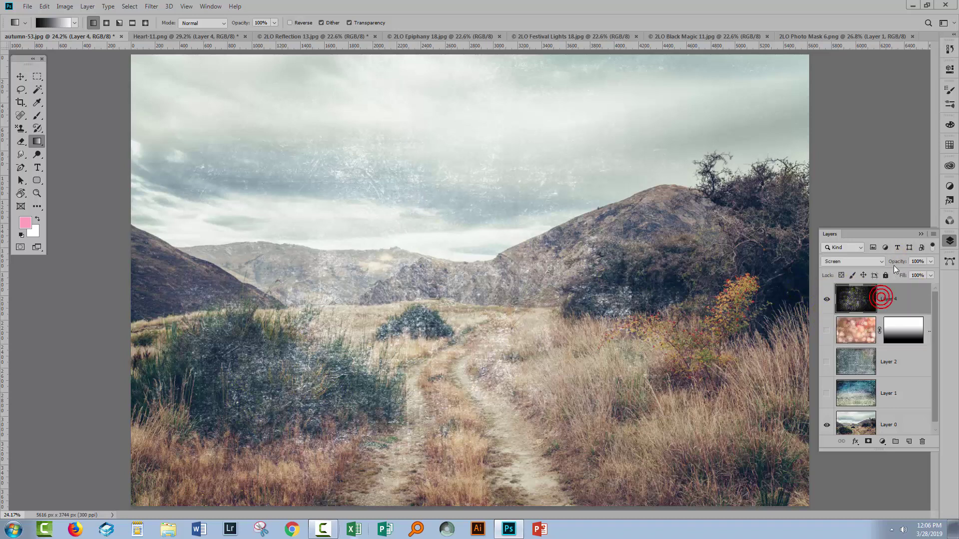
pyautogui.click(894, 262)
pyautogui.moveTo(893, 262); pyautogui.dragTo(882, 260)
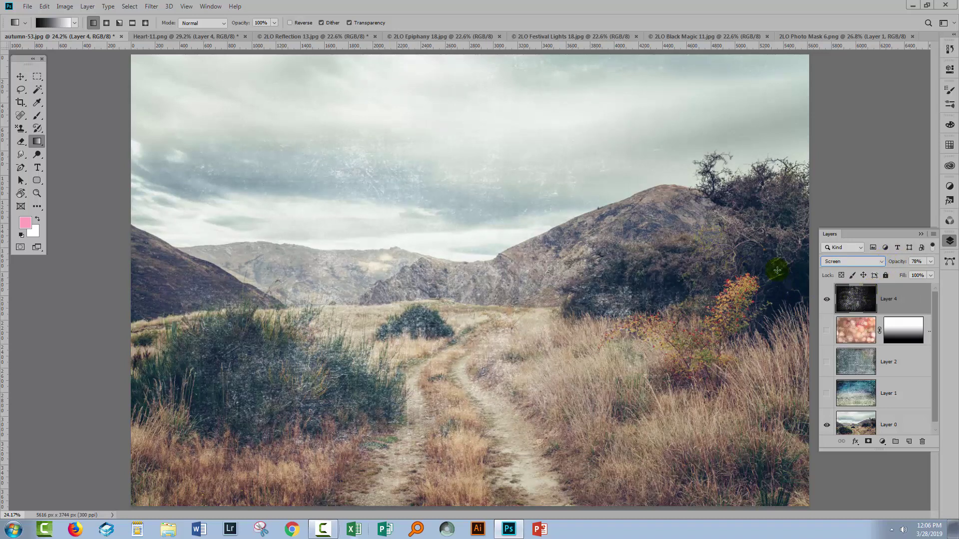
# Copy the Black Magic grunge into Heart-11 as Layer 5 in Screen, hiding bokeh Layer 4
pyautogui.click(675, 37)
pyautogui.moveTo(853, 298); pyautogui.dragTo(497, 268)
pyautogui.click(827, 344)
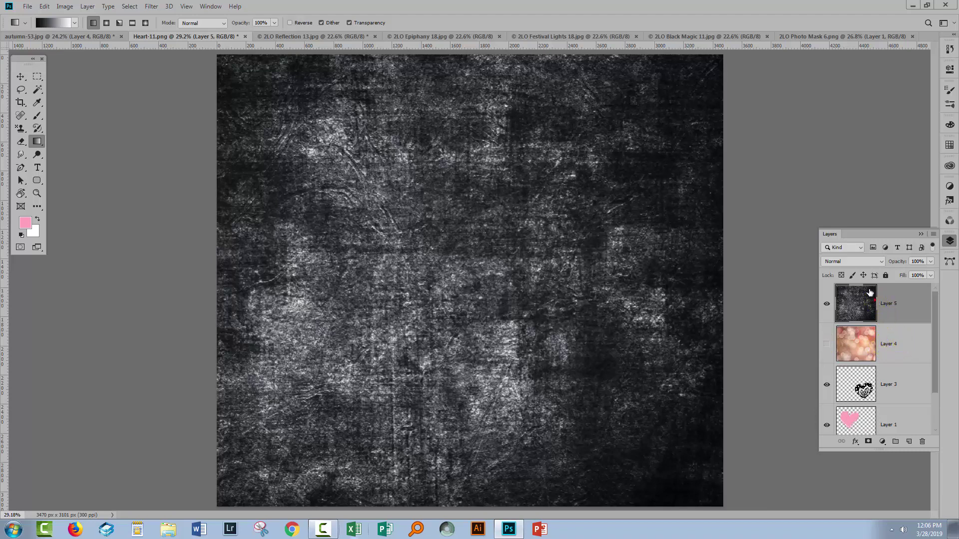
pyautogui.click(850, 261)
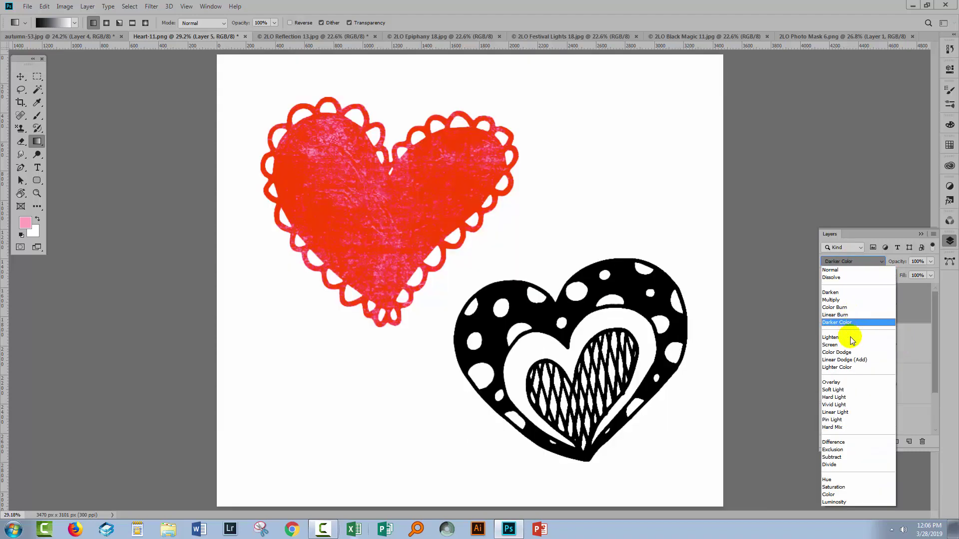
pyautogui.click(849, 344)
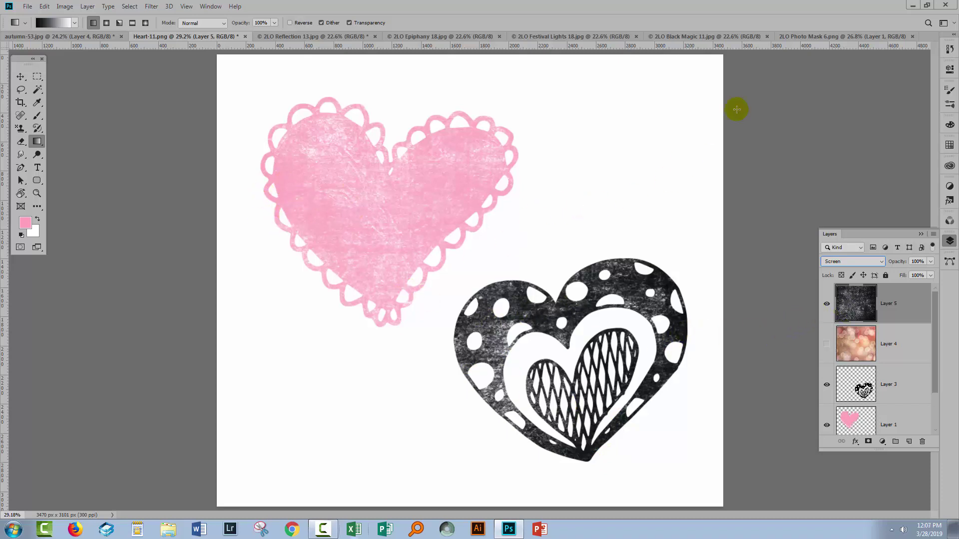
pyautogui.click(730, 36)
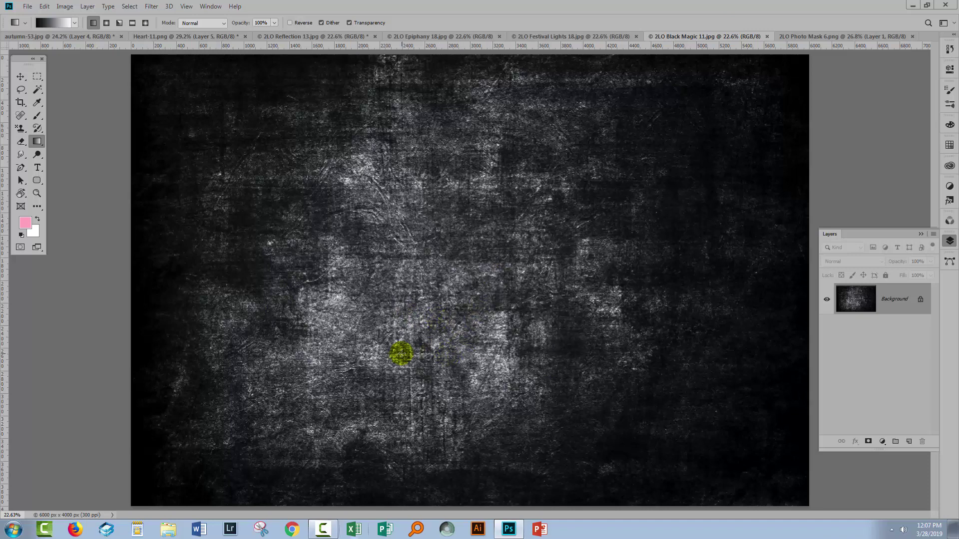
# In autumn-53.jpg, show the masked bokeh Layer 3 again and briefly preview Layer 1
pyautogui.click(70, 39)
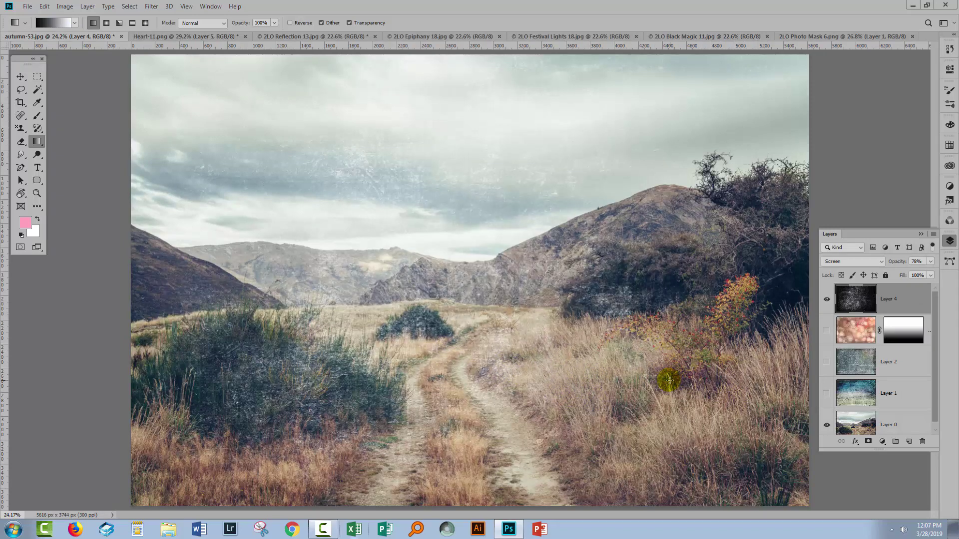
pyautogui.click(827, 330)
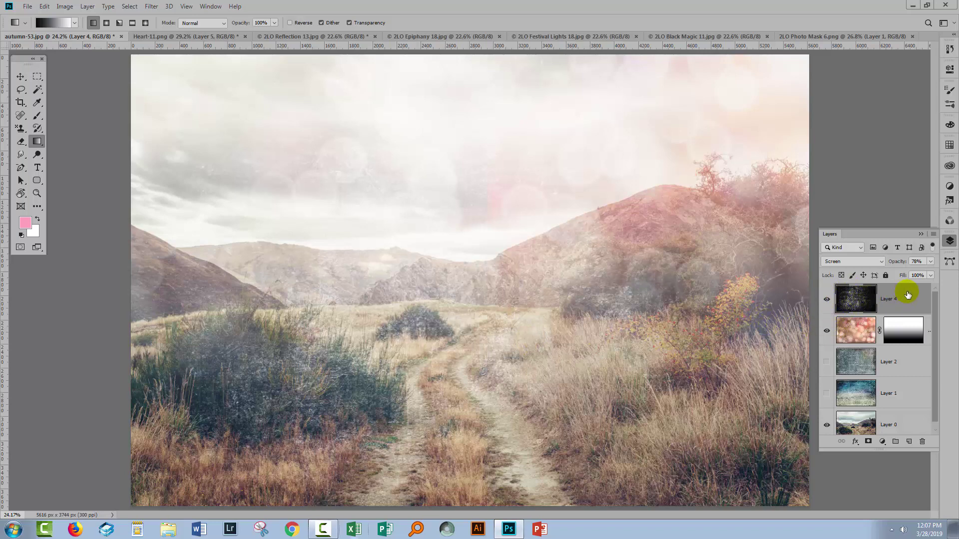
pyautogui.moveTo(907, 295)
pyautogui.mouseDown()
pyautogui.moveTo(907, 340)
pyautogui.moveTo(904, 288)
pyautogui.mouseUp()
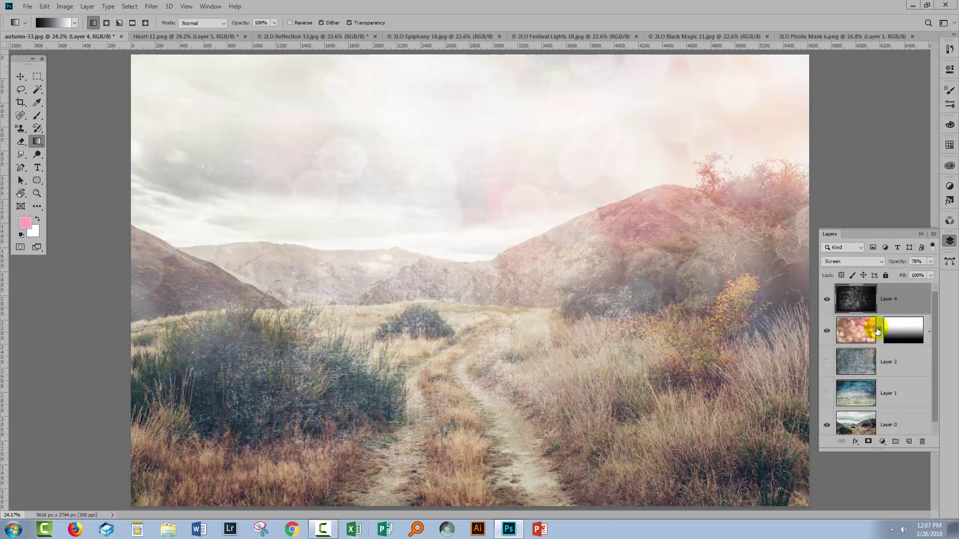
pyautogui.click(826, 394)
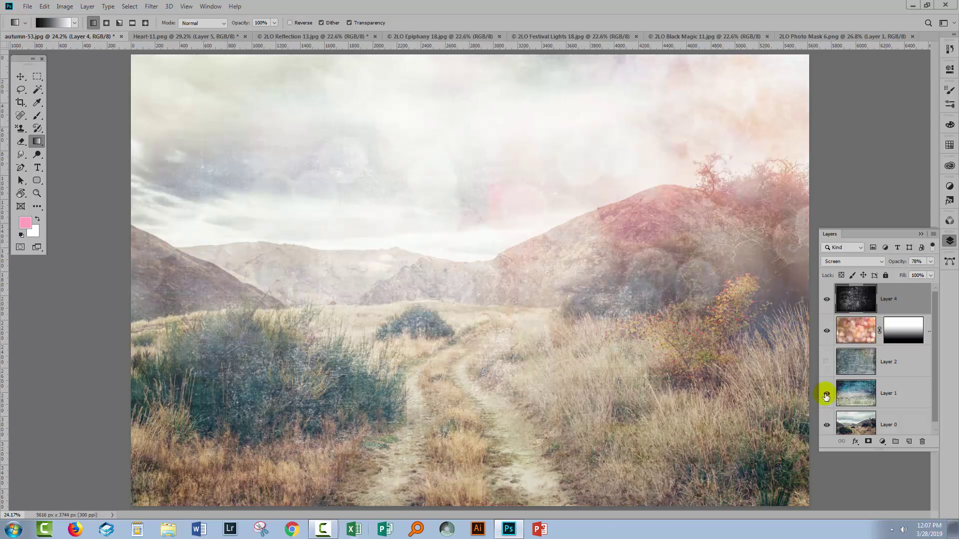
pyautogui.click(826, 394)
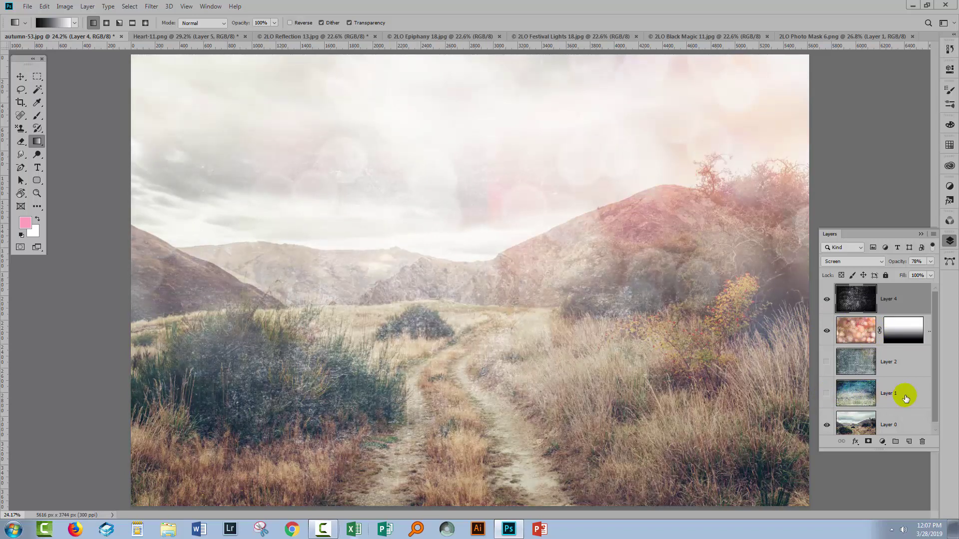